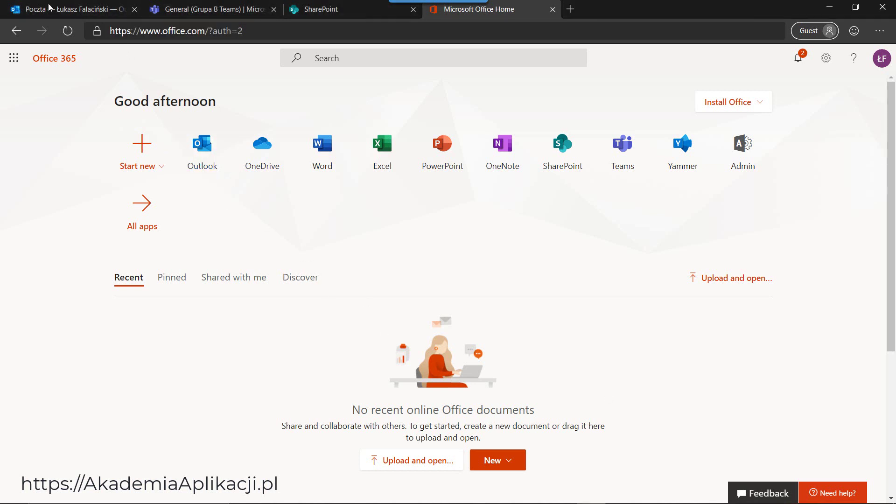
Switch to Outlook and start a new group named "Grupa A Outlook"
left_click(24, 9)
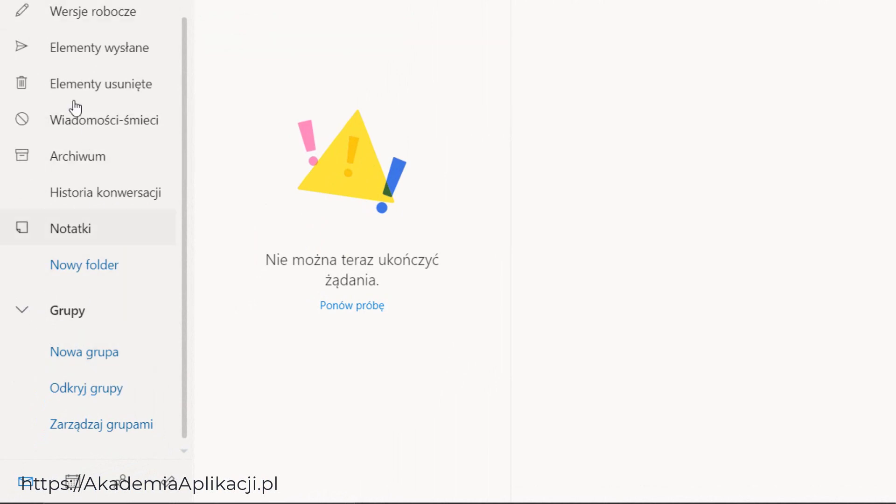
left_click(78, 351)
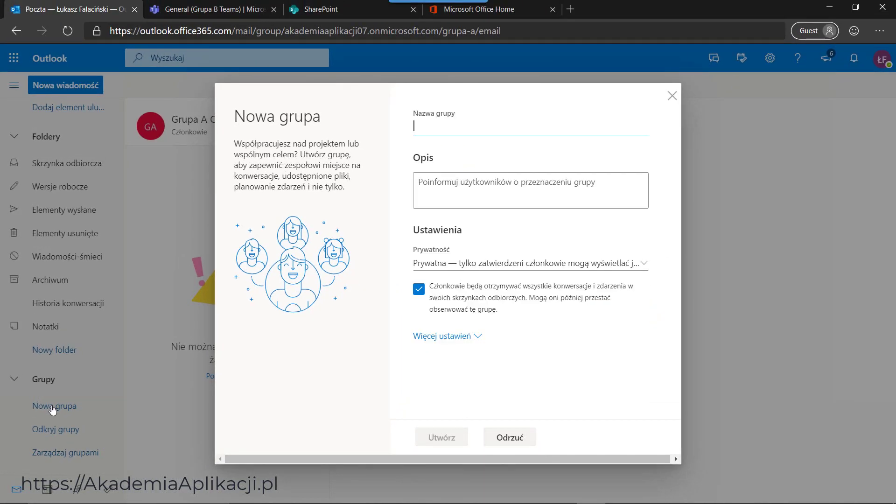
type("Grupa ")
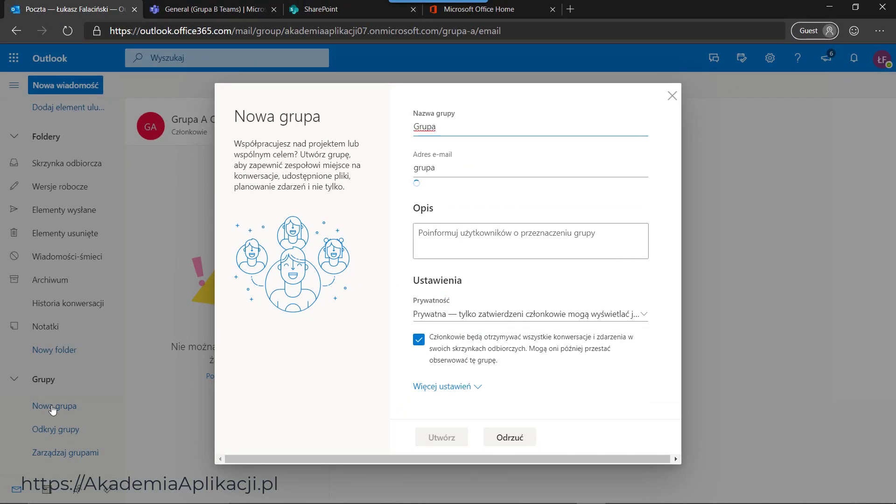
type("A Outlook")
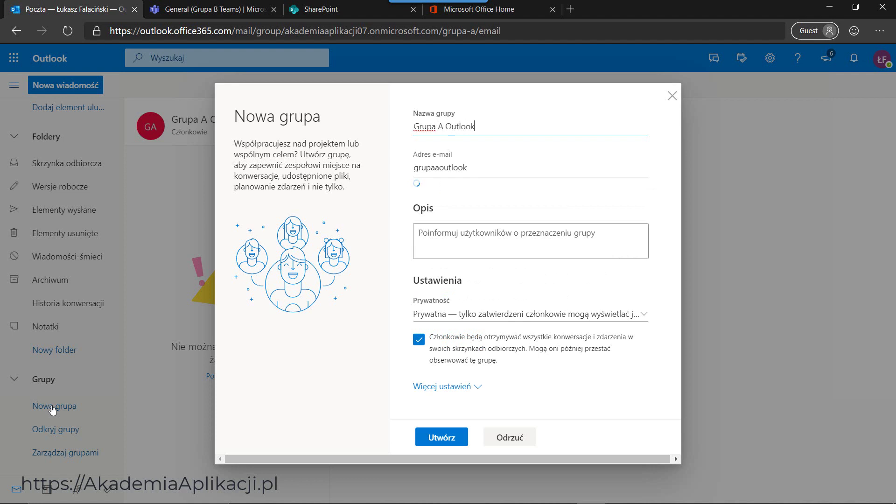
key("Tab")
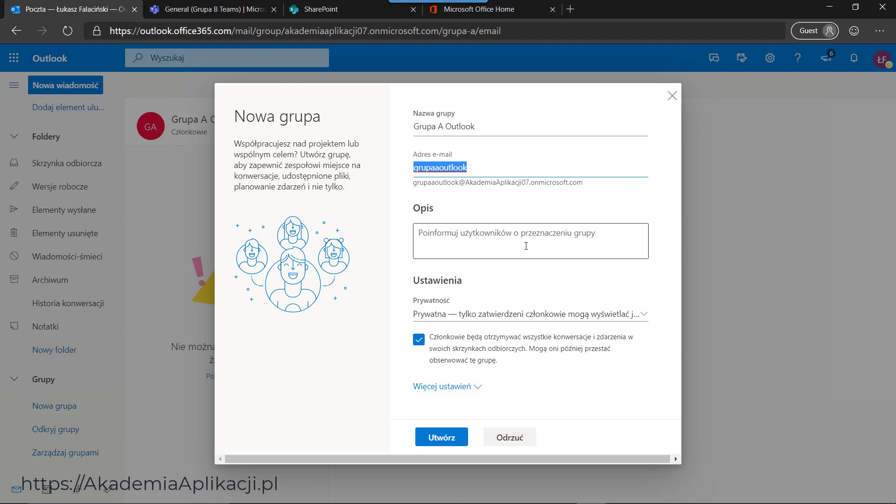
Create the group with privacy kept as Prywatna and the notification language as polski (Polska)
left_click(494, 317)
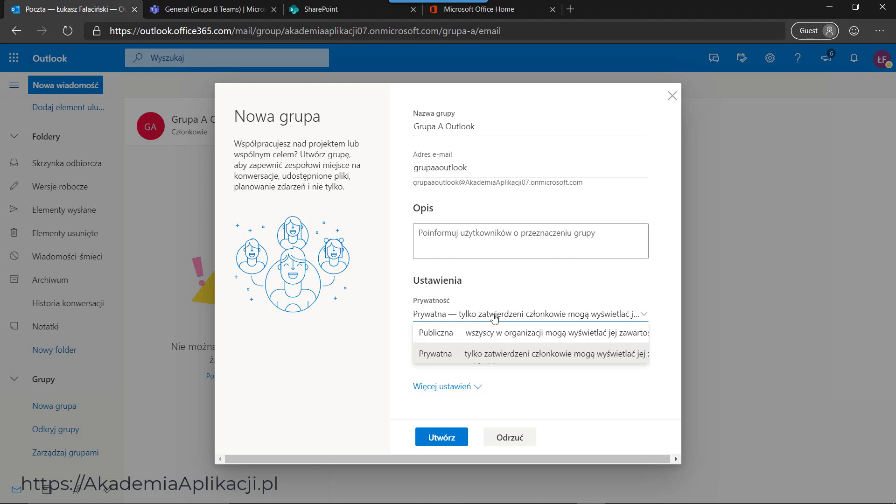
left_click(495, 318)
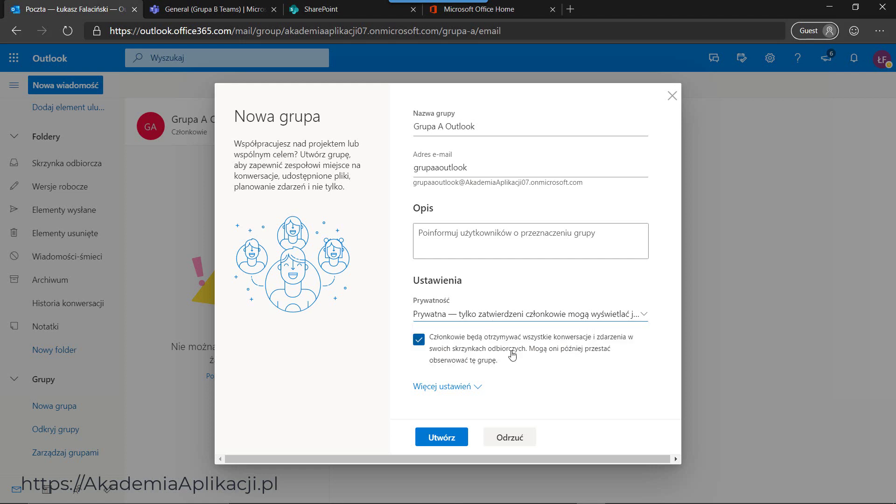
left_click(478, 391)
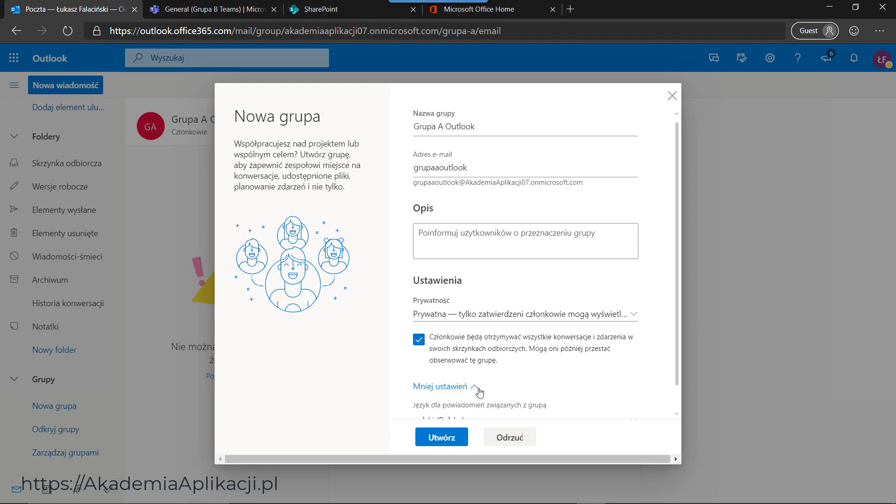
scroll(479, 392, "down", 1)
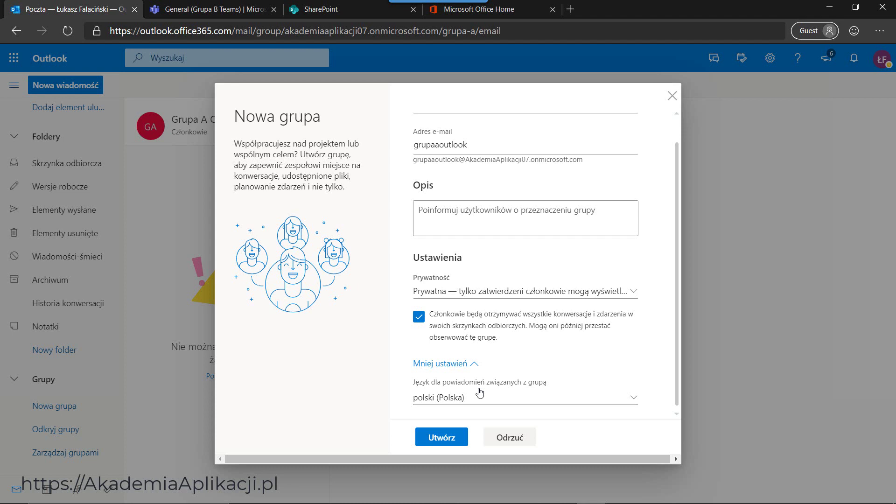
left_click(438, 439)
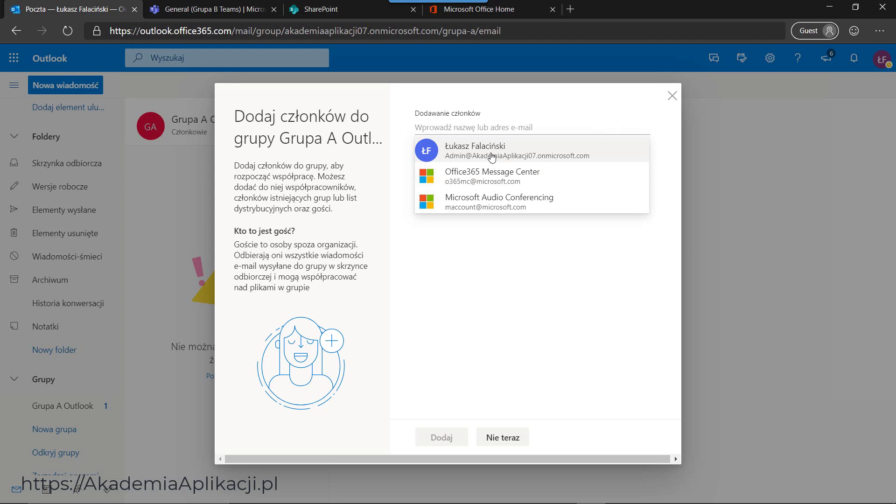
Add the suggested administrator account to Grupa A Outlook and open the group's welcome message
left_click(493, 157)
left_click(444, 445)
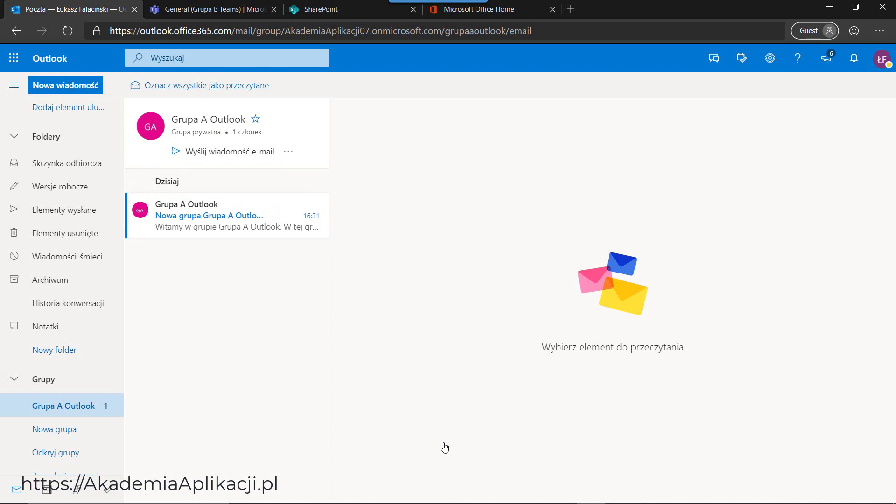
left_click(210, 227)
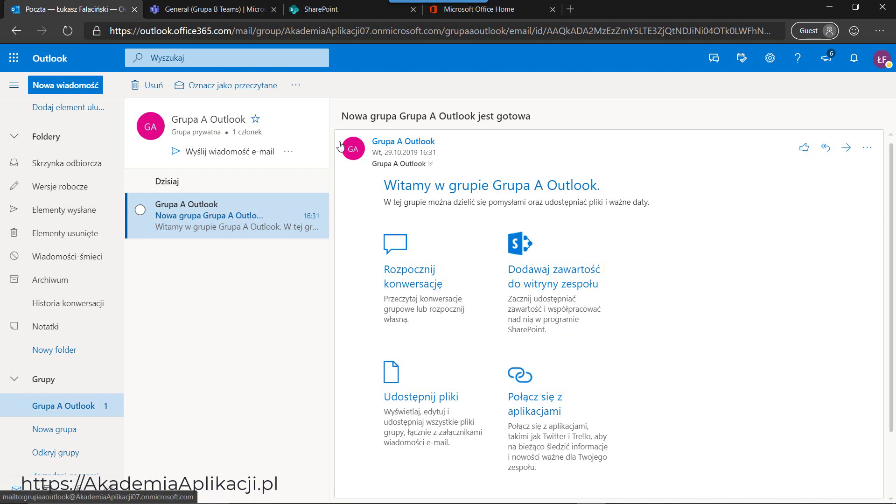
Switch to Microsoft Teams and start building a private team from scratch
left_click(231, 11)
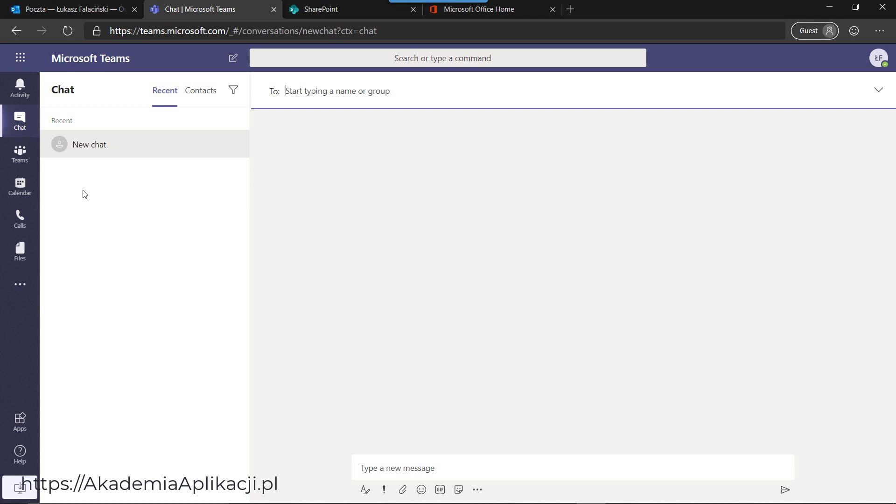
left_click(28, 167)
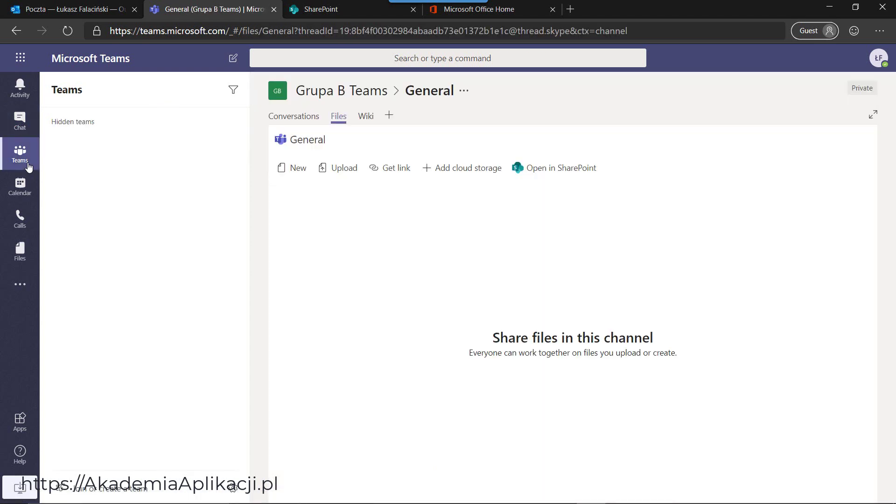
left_click(110, 490)
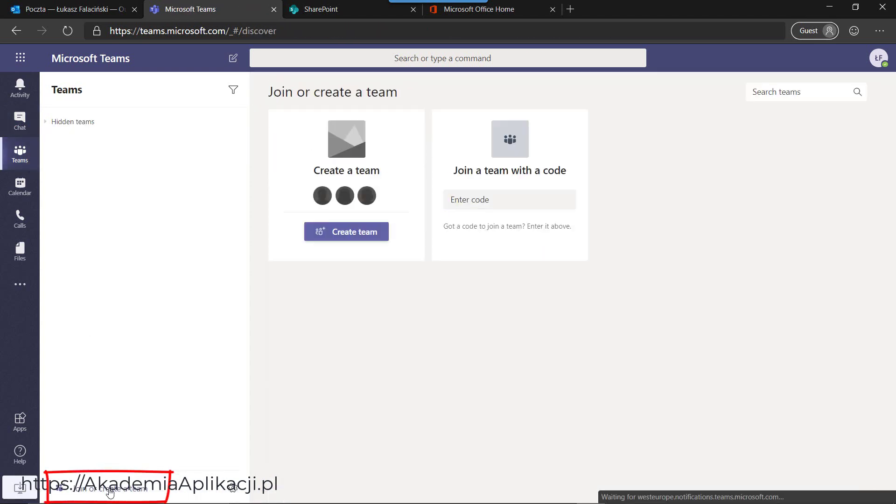
left_click(350, 240)
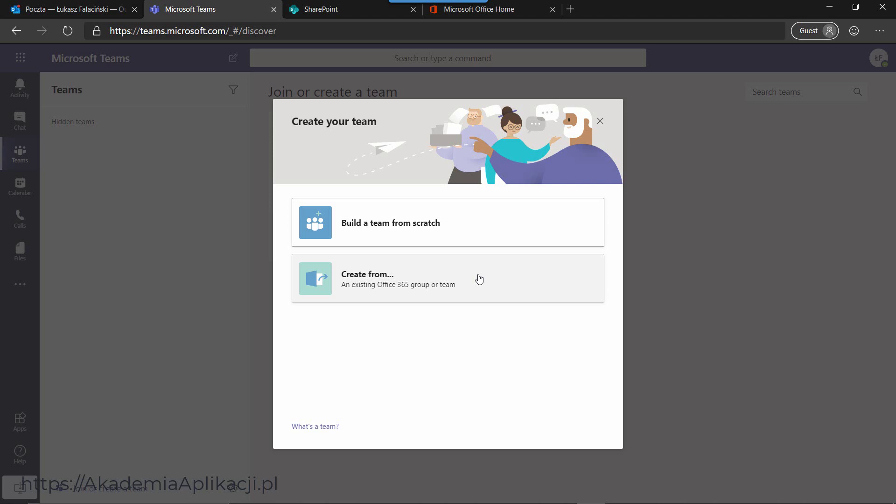
left_click(456, 222)
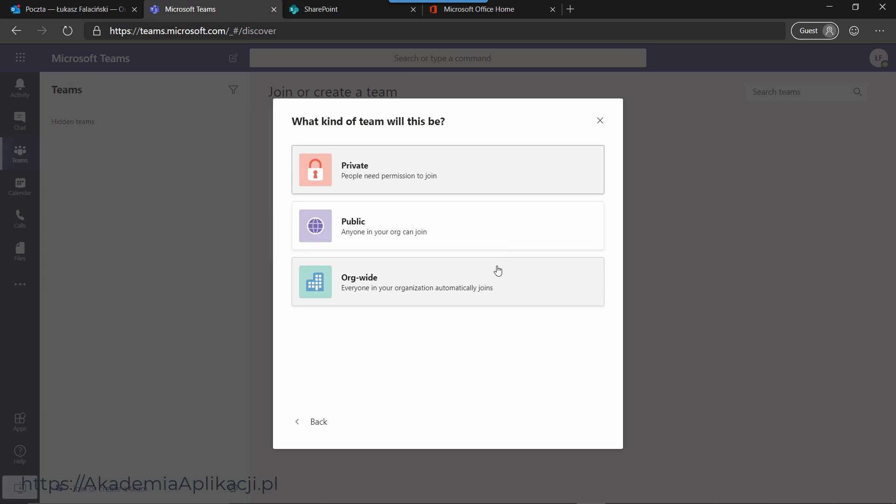
left_click(465, 179)
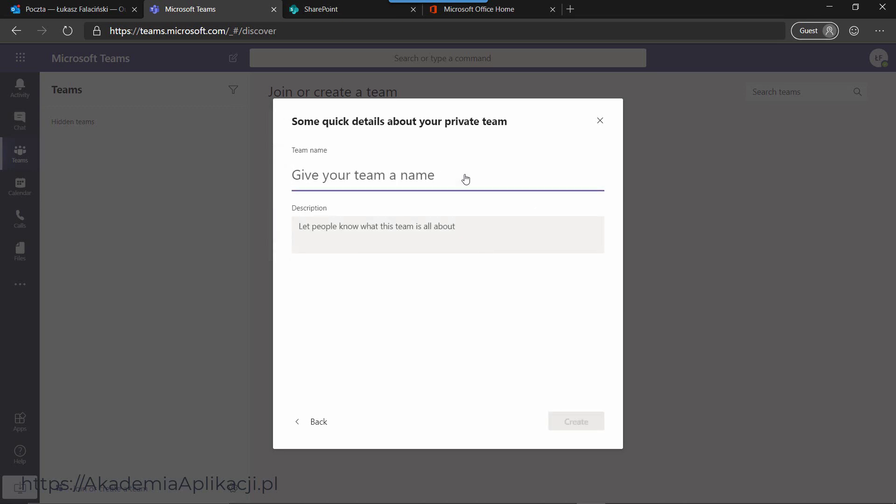
Enter "Grupa B Teams" as the private team's name
type("Teams")
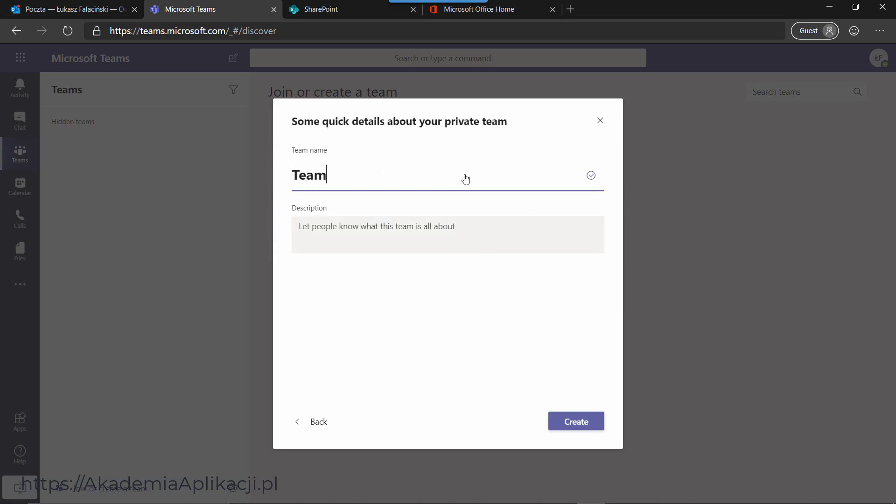
key("BackSpace")
key("BackSpace")
key("BackSpace")
key("BackSpace")
key("BackSpace")
key("BackSpace")
type("Grupa B Teams")
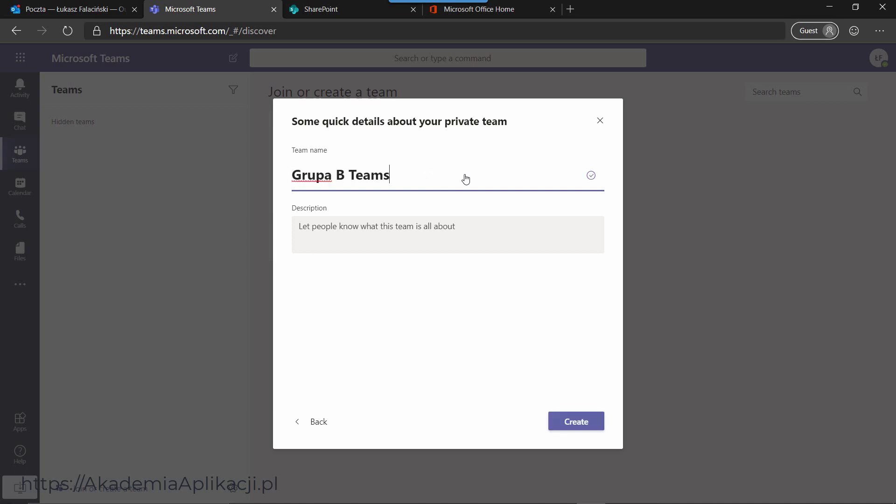
Create the team without adding members and open the files of its General channel
left_click(571, 424)
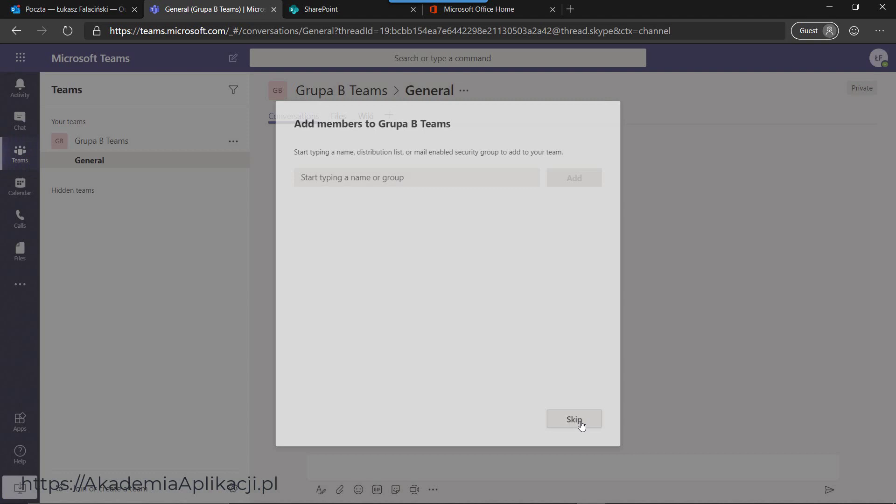
left_click(579, 423)
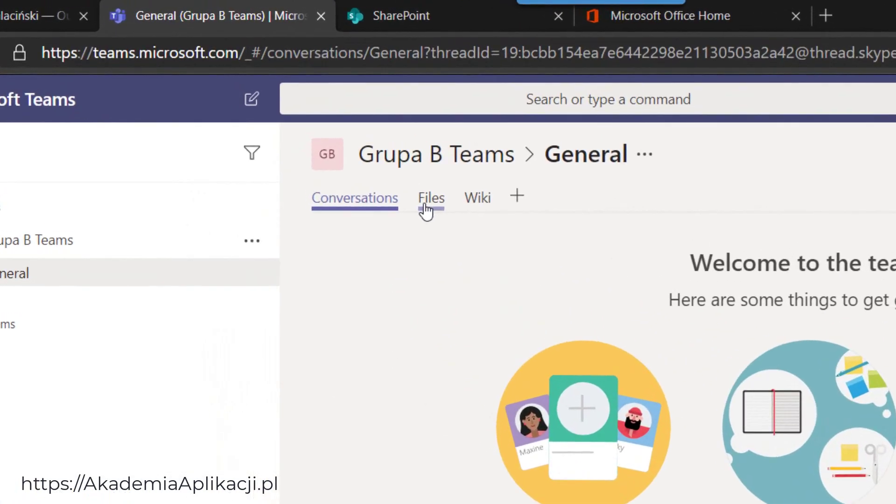
left_click(426, 206)
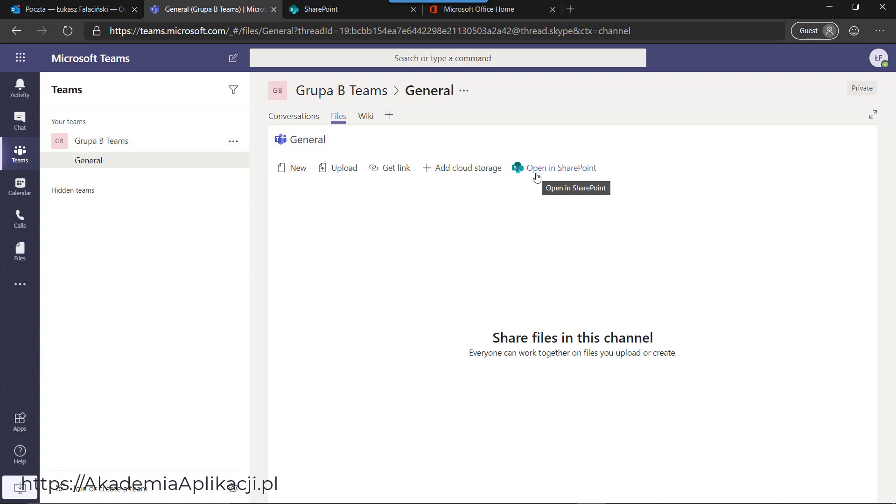
Switch to SharePoint and start a new team site named "Grupa C SharePoint"
left_click(500, 10)
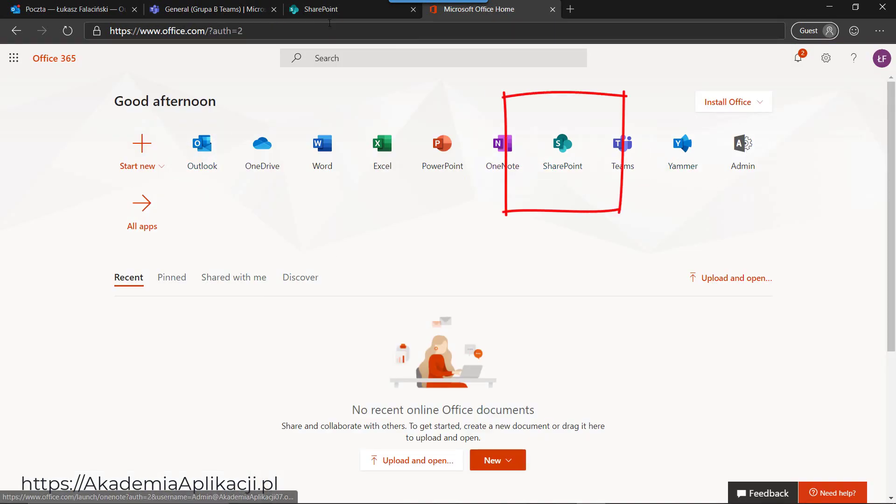
left_click(325, 12)
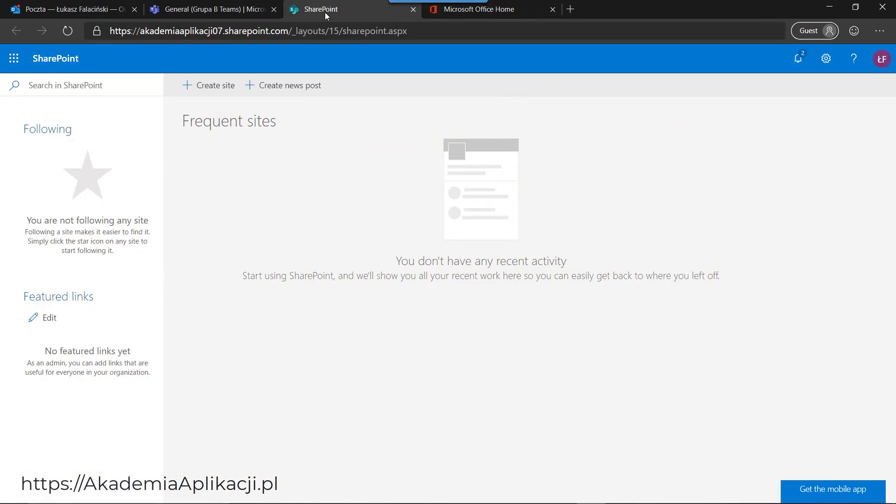
left_click(212, 88)
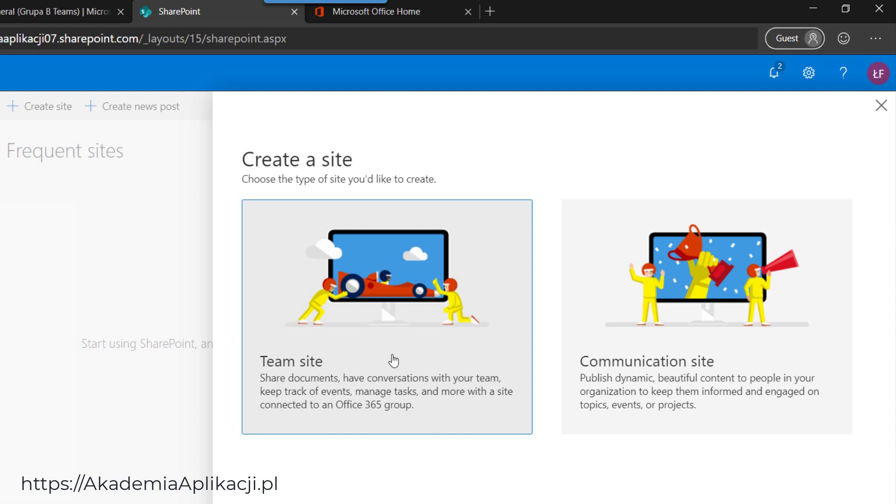
left_click(385, 288)
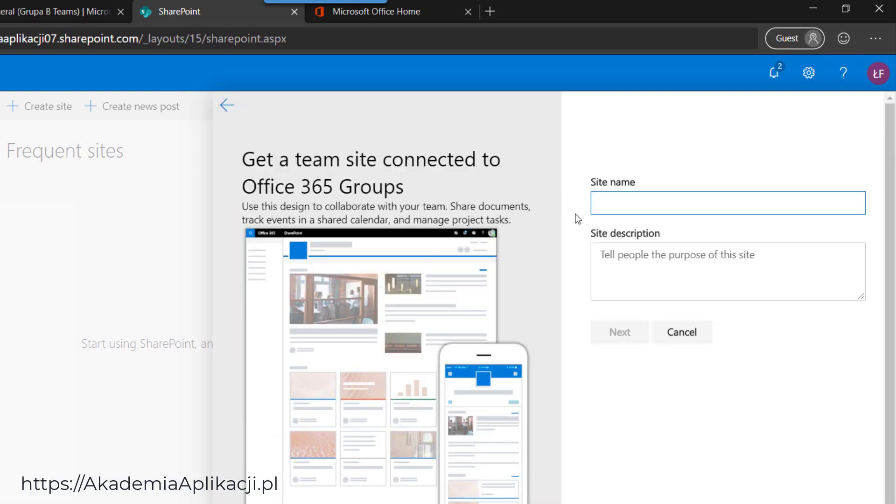
type("Grupa C")
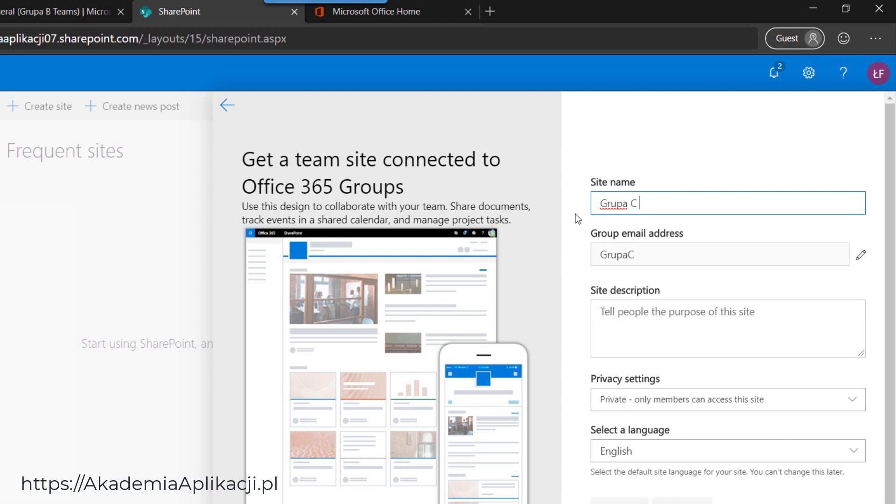
type(" SharePoint")
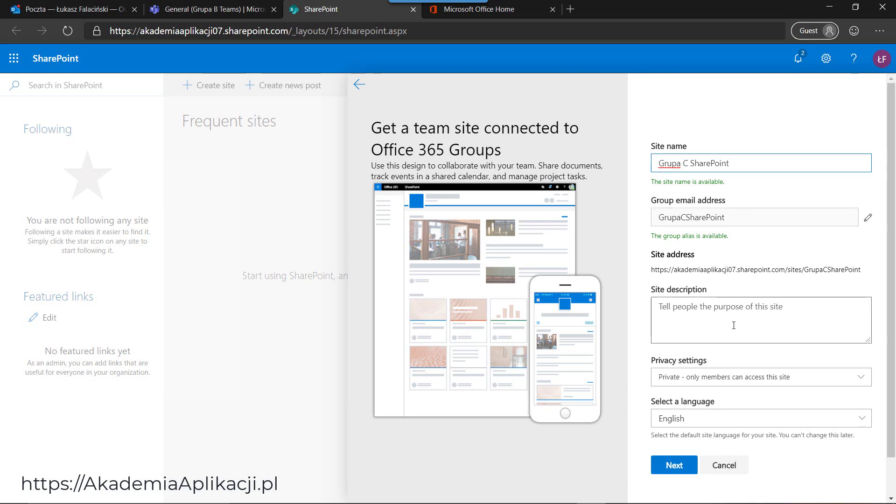
Keep the site private, set its language to Polish, and proceed to adding group members
left_click(734, 377)
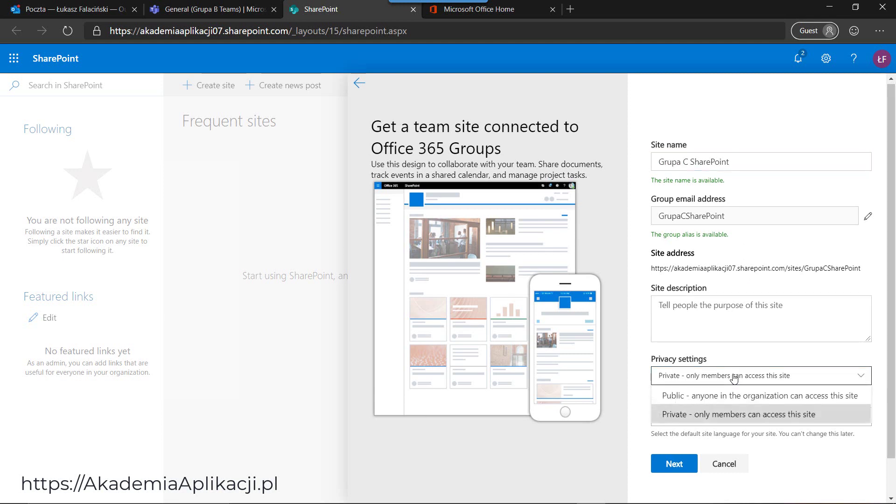
left_click(734, 377)
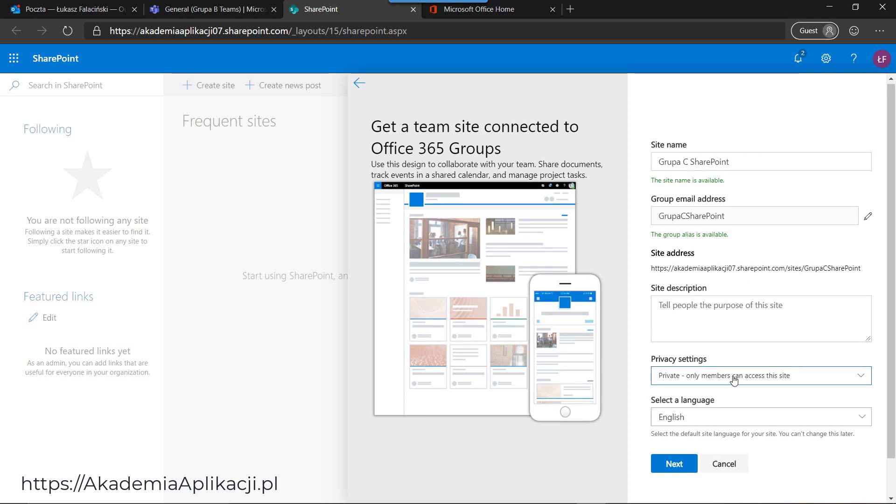
left_click(732, 415)
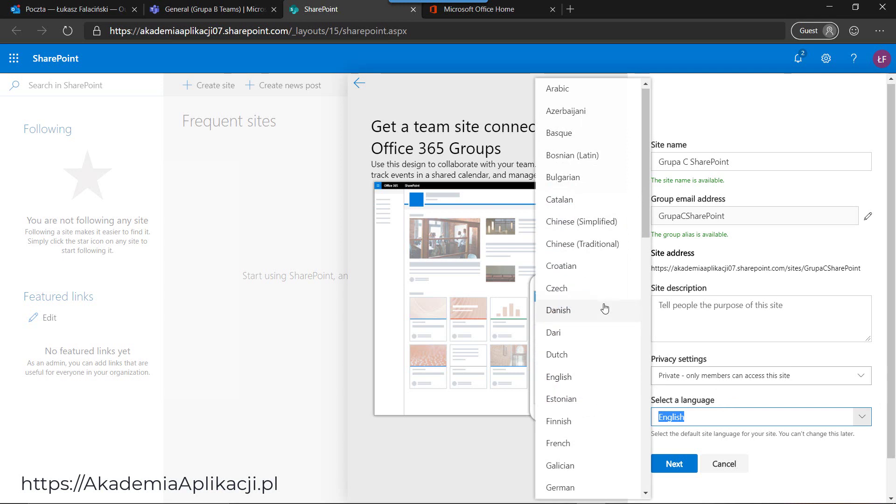
left_click_drag(649, 138, 646, 332)
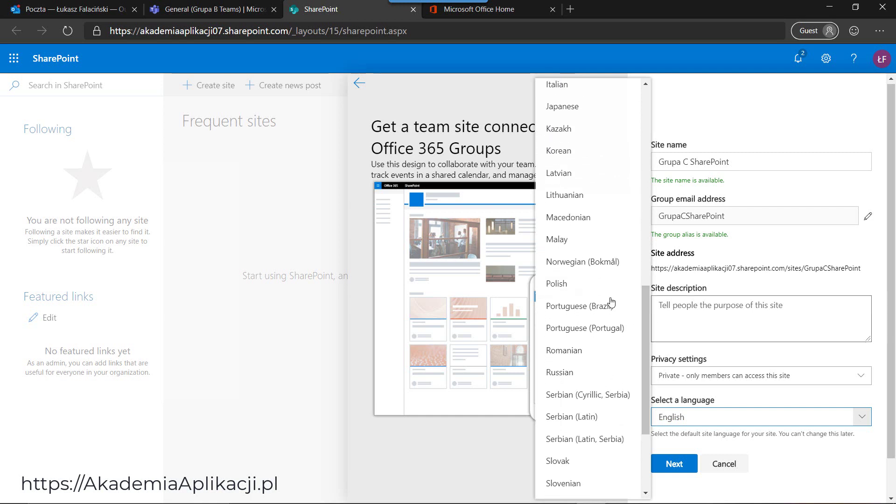
left_click(583, 284)
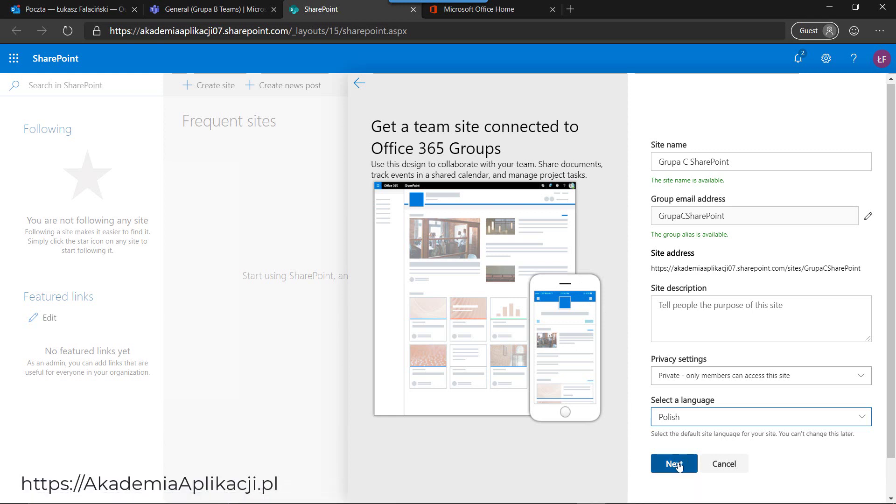
left_click(678, 464)
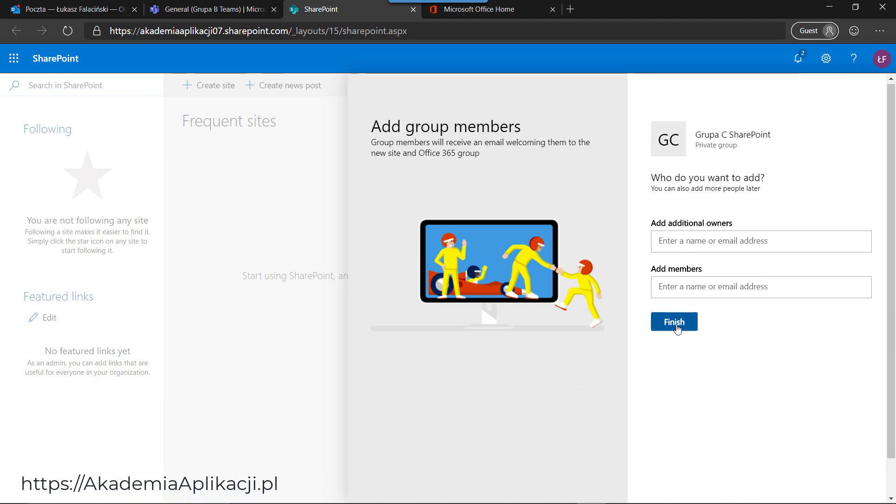
Finish creating the site without adding members, create a team for its group, and switch to Microsoft Teams to check the team list
left_click(677, 328)
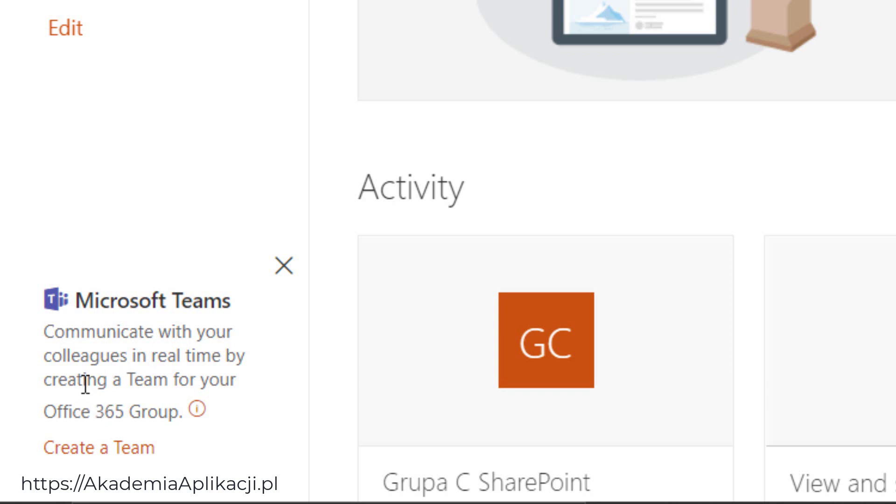
left_click(116, 448)
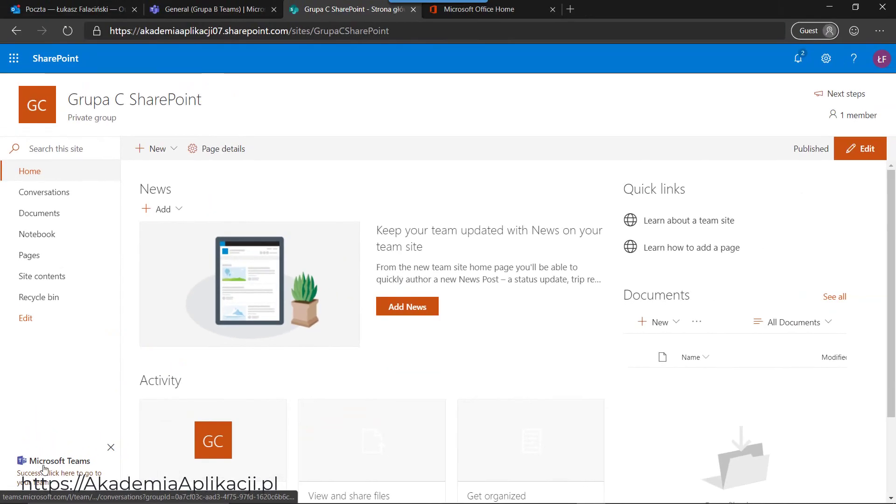
left_click(209, 11)
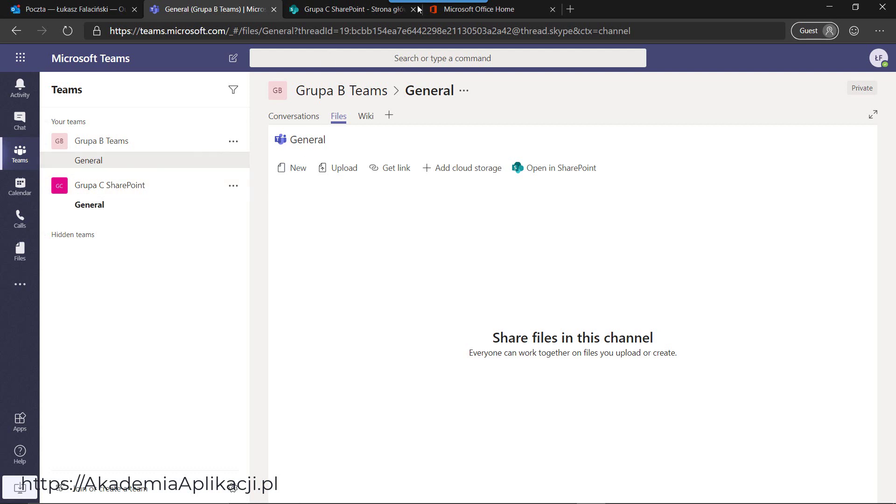
Return to SharePoint from Office Home and start a new communication site named "Witryna D SharePoint Communication"
left_click(511, 12)
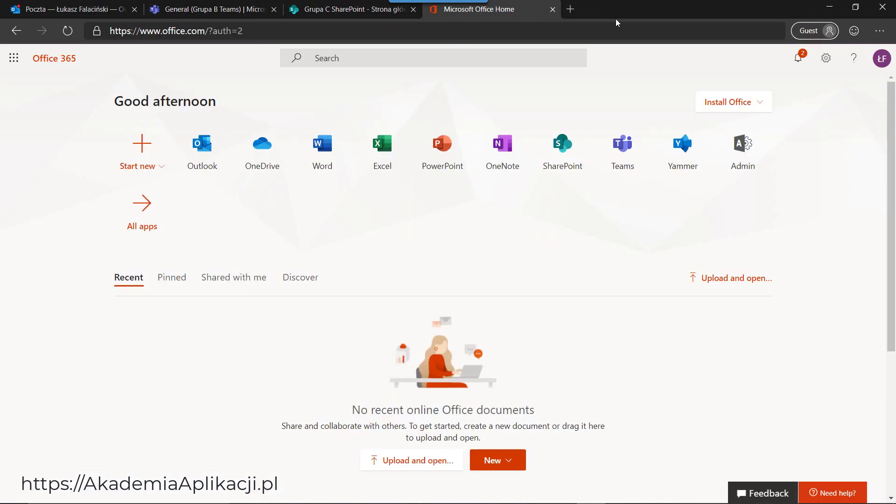
left_click(550, 150)
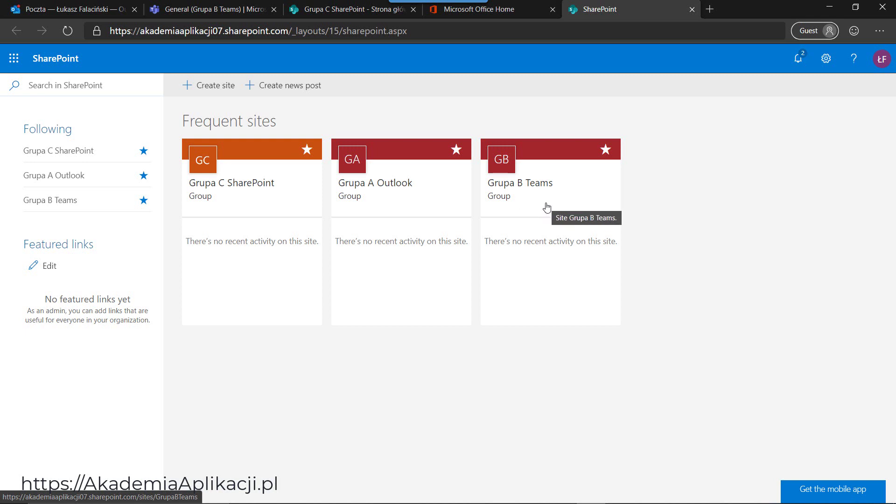
left_click(198, 93)
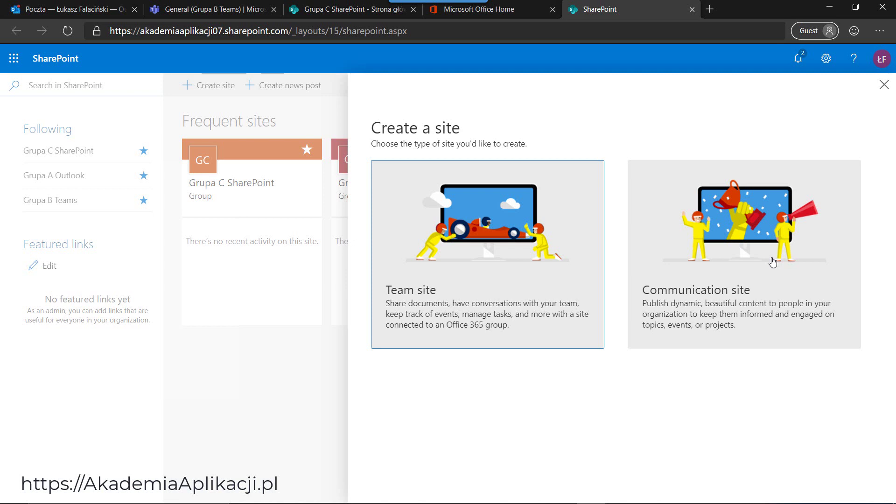
left_click(745, 219)
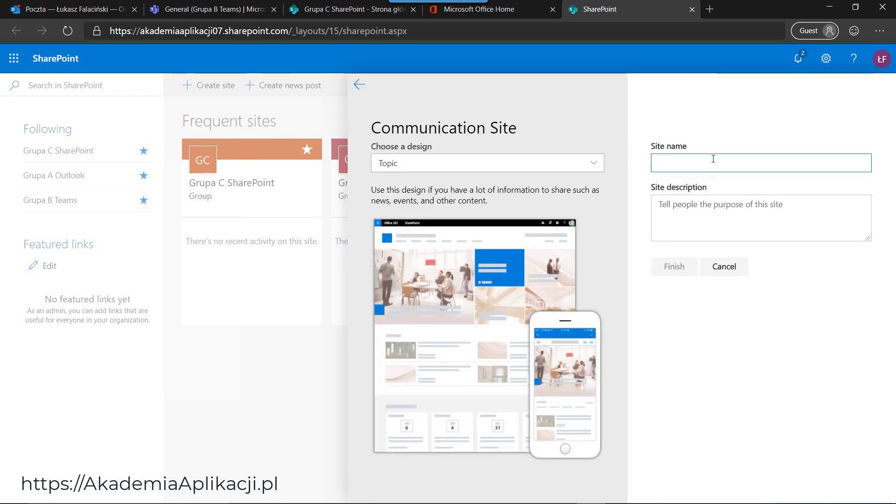
type("Witryna D")
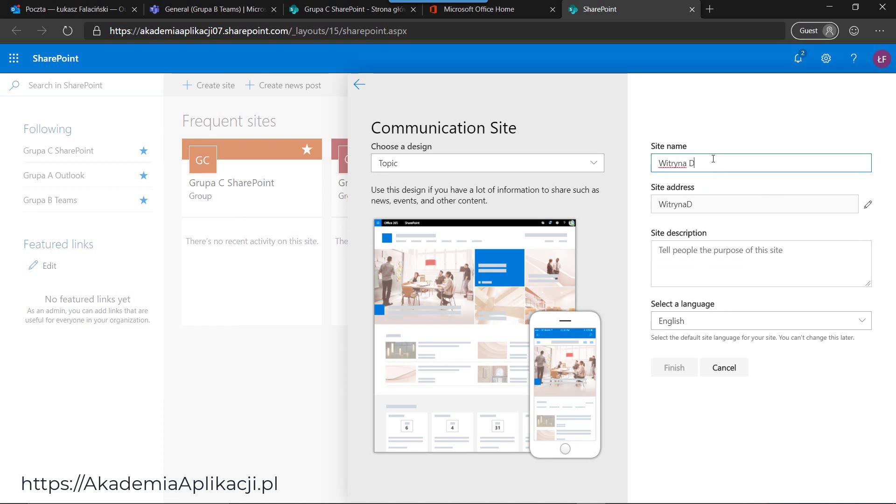
type("harePoint Commun")
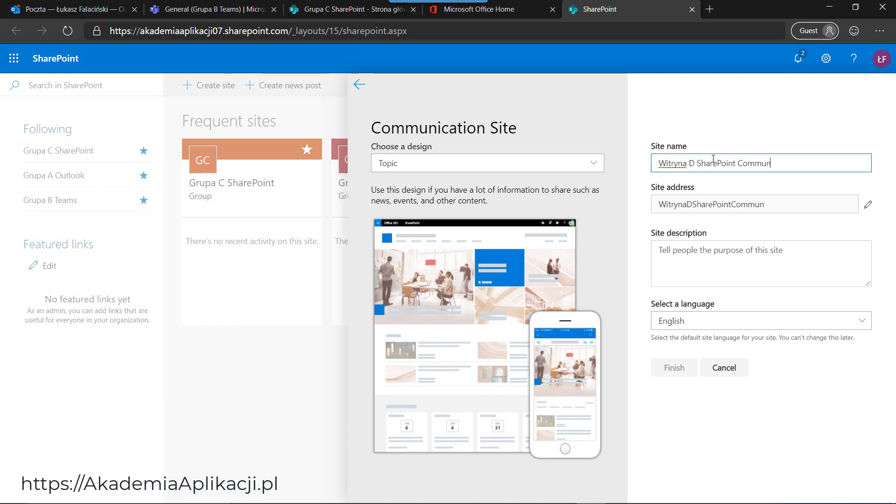
type("ication")
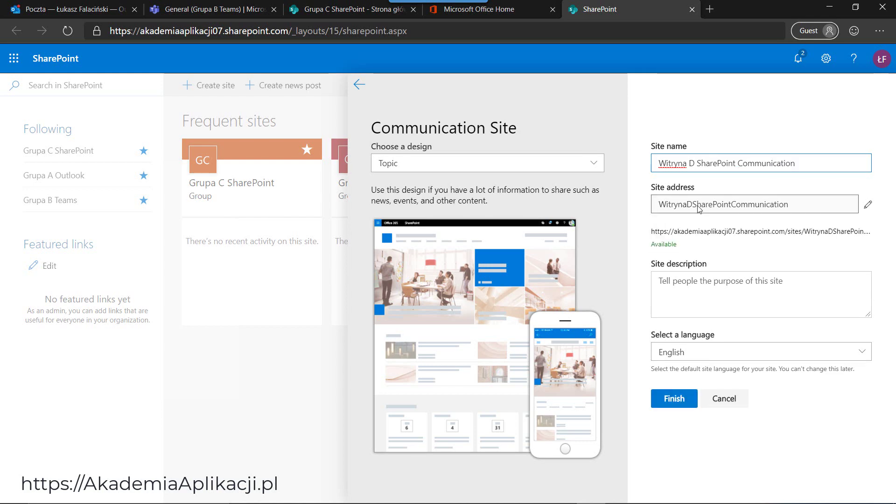
Shorten the communication site's address to "WitrynaD"
left_click(698, 209)
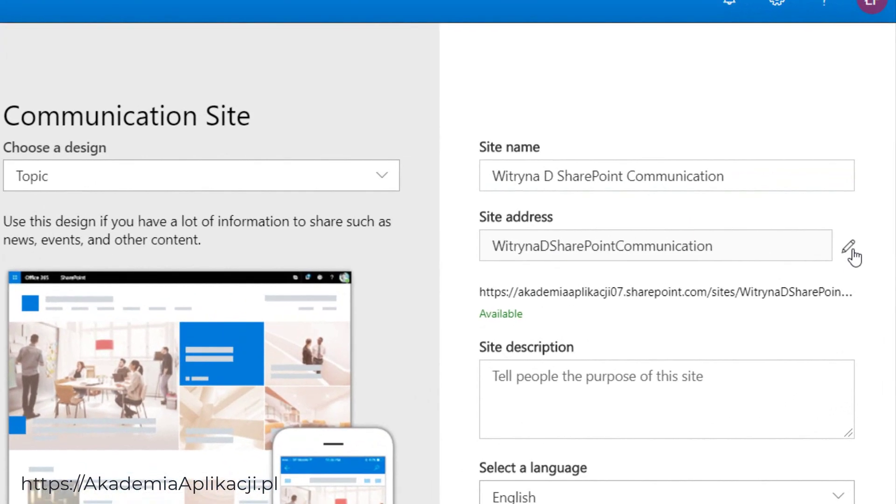
left_click(853, 235)
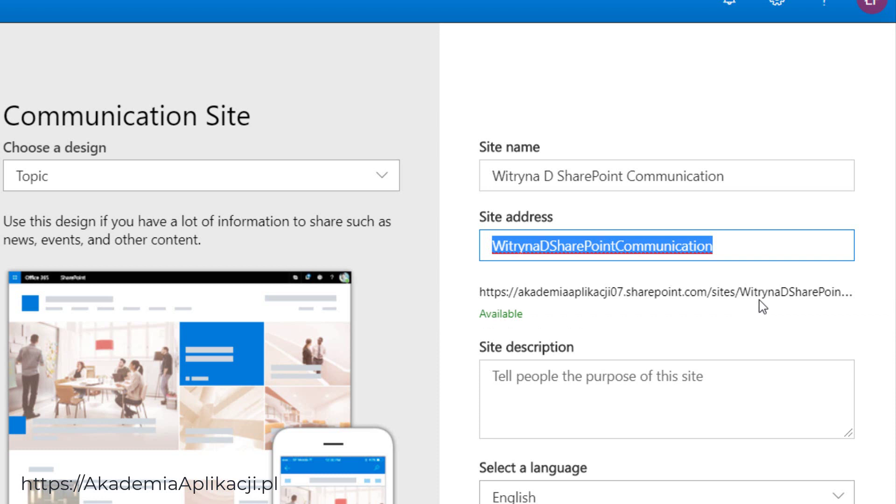
left_click(729, 251)
key("BackSpace")
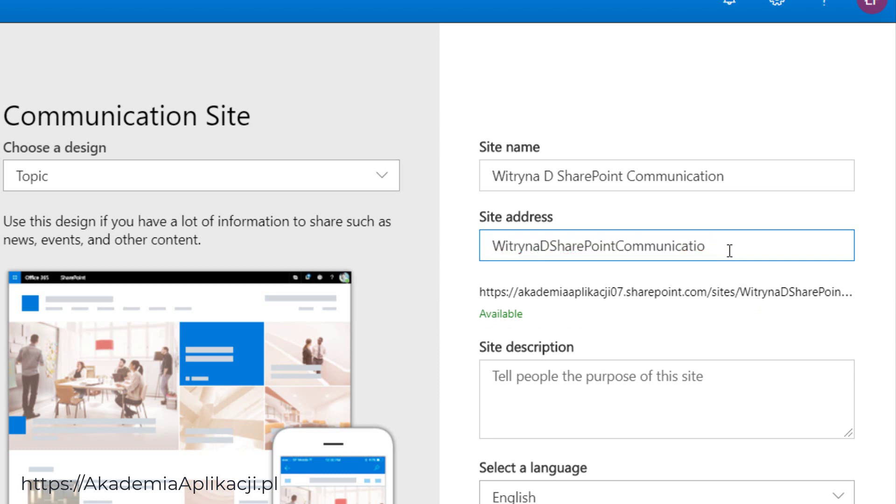
key("BackSpace")
key("BackSpace")
key("BackSpace")
key("BackSpace")
key("BackSpace")
key("BackSpace")
key("BackSpace")
key("BackSpace")
key("BackSpace")
key("BackSpace")
key("BackSpace")
key("BackSpace")
key("BackSpace")
key("BackSpace")
key("BackSpace")
key("BackSpace")
key("BackSpace")
key("BackSpace")
key("BackSpace")
key("BackSpace")
key("BackSpace")
key("BackSpace")
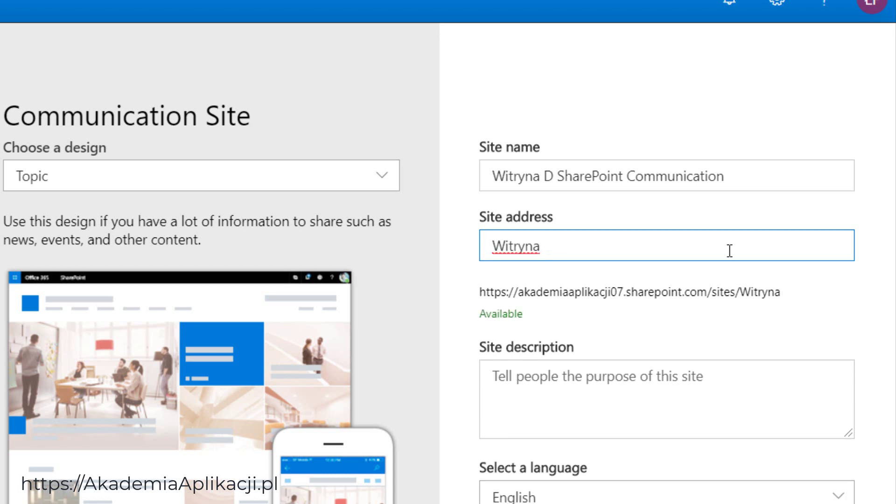
type("D")
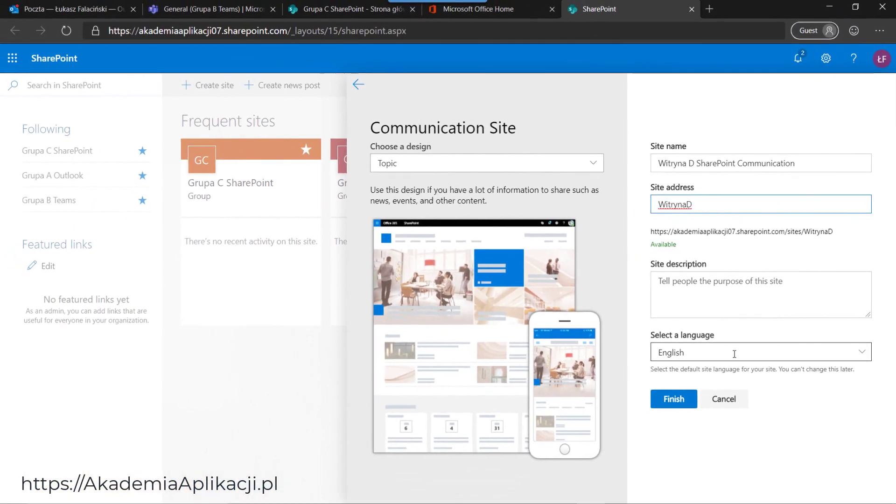
Set the communication site's language to Polish, create the site, and look through its home page
left_click(621, 498)
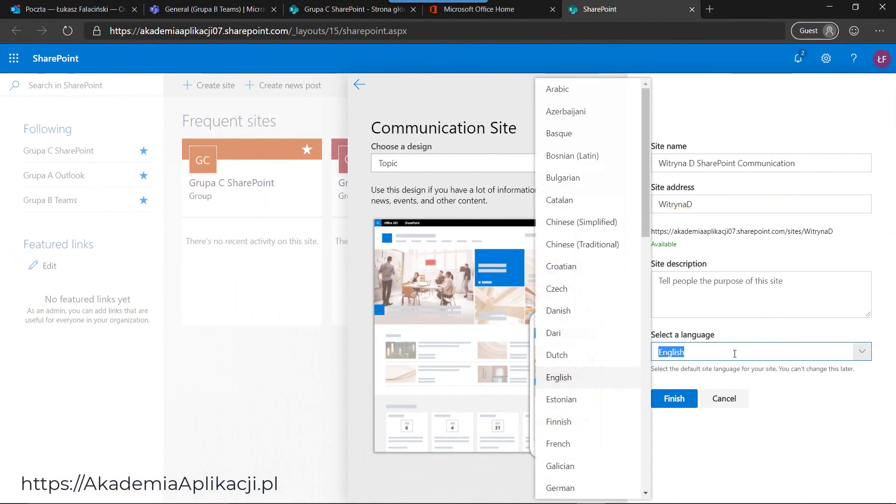
type("Polish")
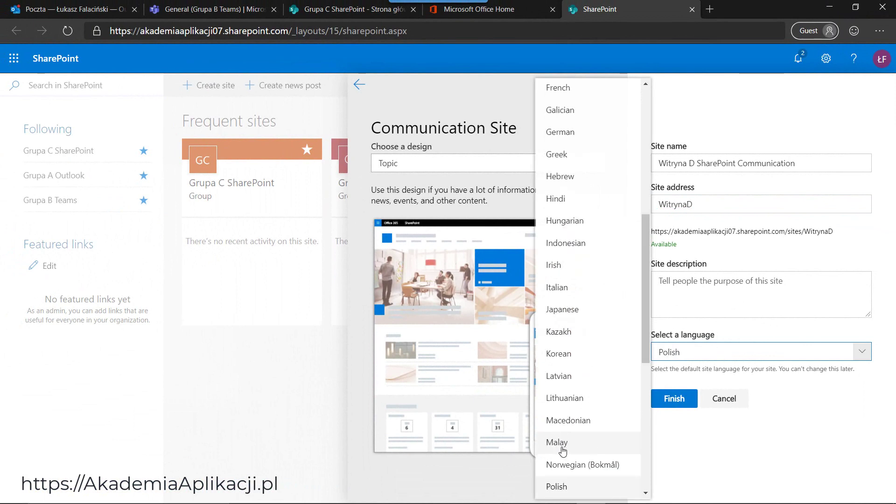
left_click(566, 486)
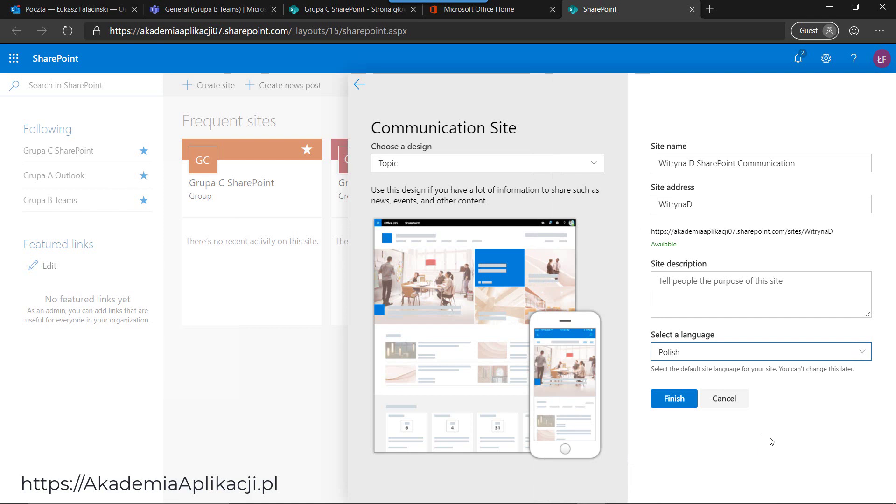
left_click(678, 404)
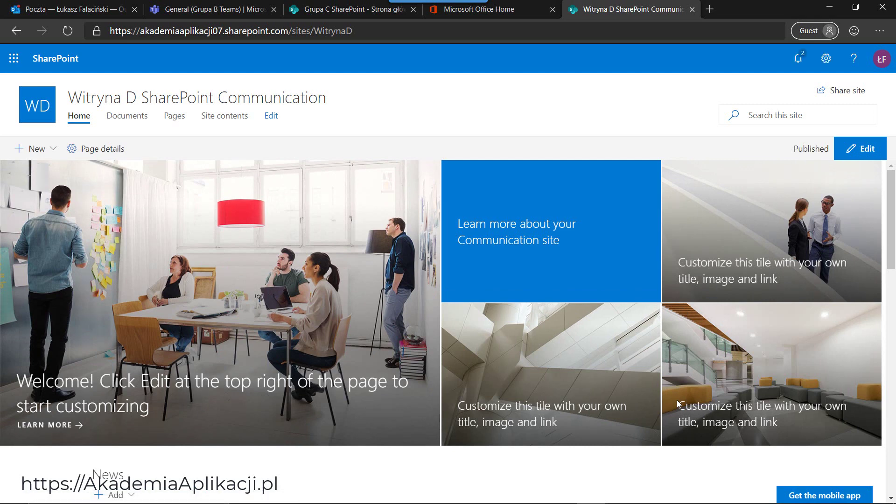
scroll(679, 404, "down", 3)
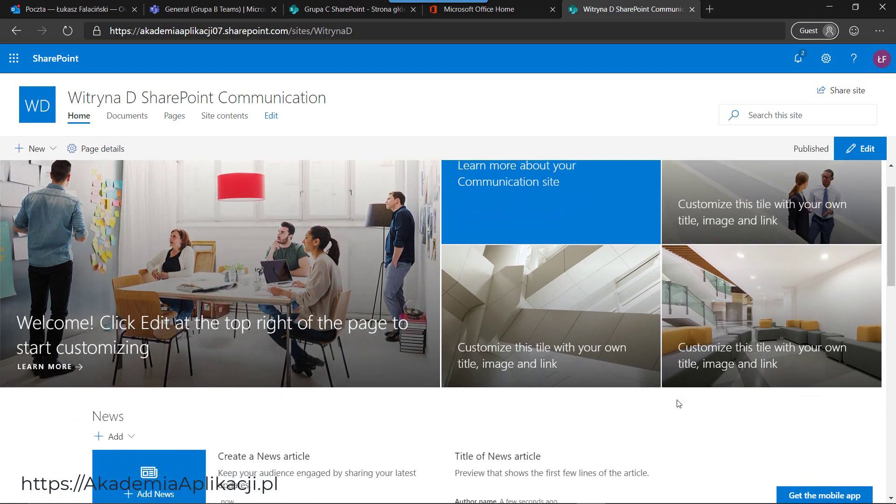
scroll(678, 405, "down", 10)
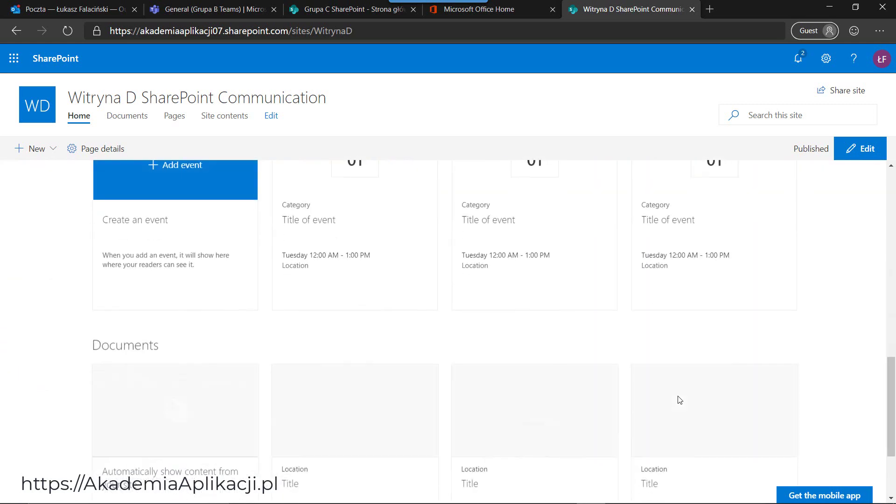
scroll(679, 400, "down", 1)
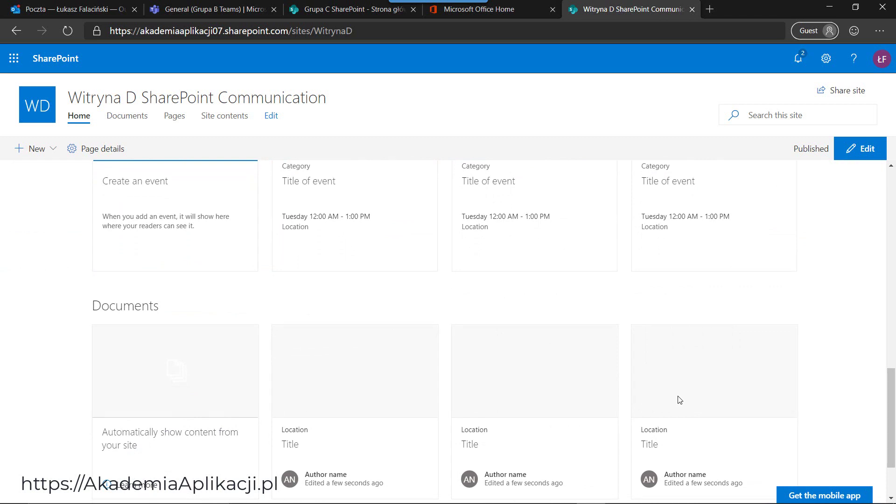
Switch to the Microsoft 365 admin center from Office Home and open its list of groups
left_click(507, 12)
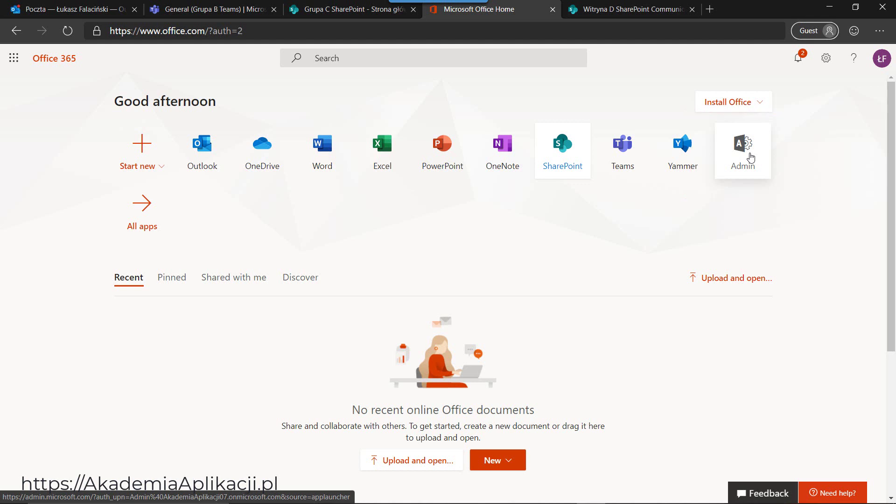
left_click(751, 158)
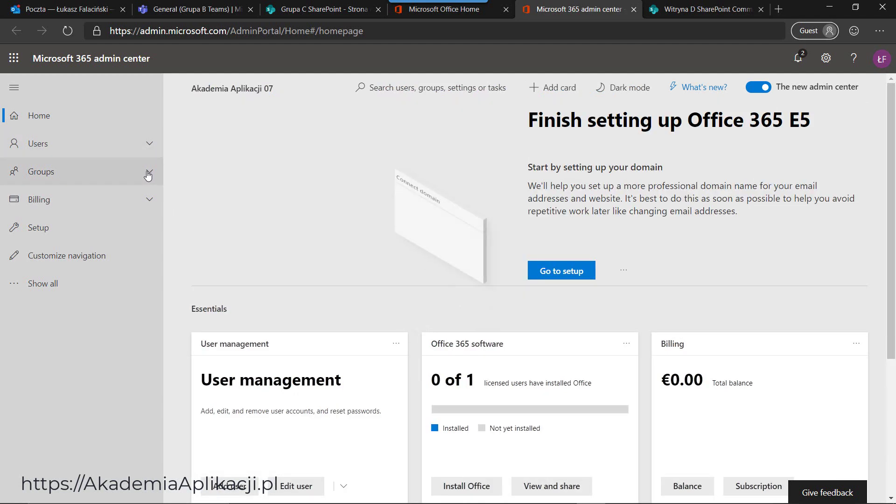
left_click(144, 172)
left_click(43, 201)
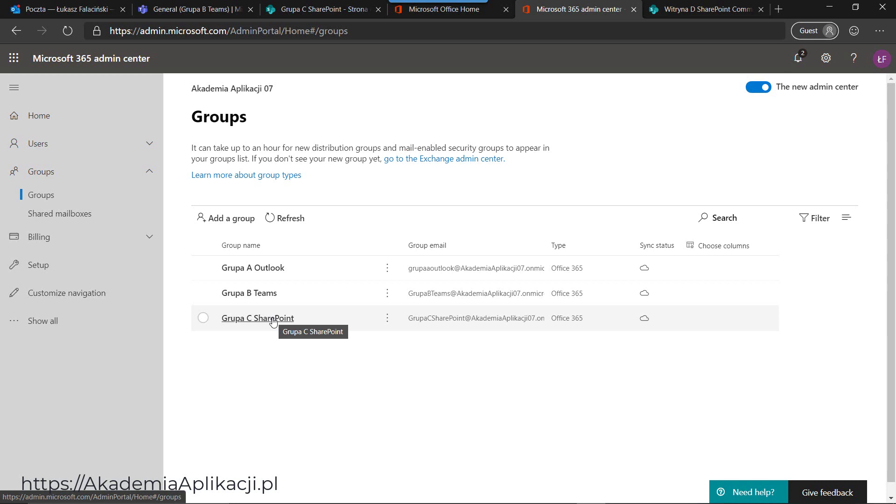
Start adding a new Office 365 group named "Group D Admin" with the suggested email alias
left_click(229, 223)
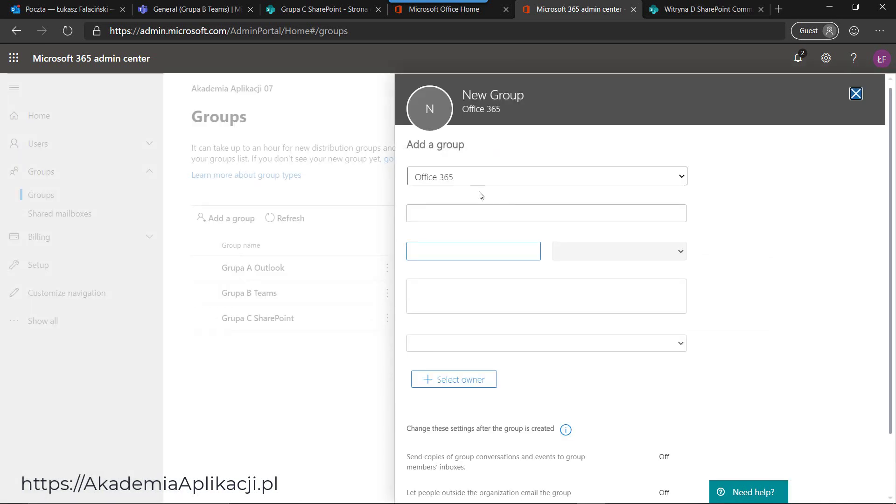
left_click(475, 212)
type("Gr")
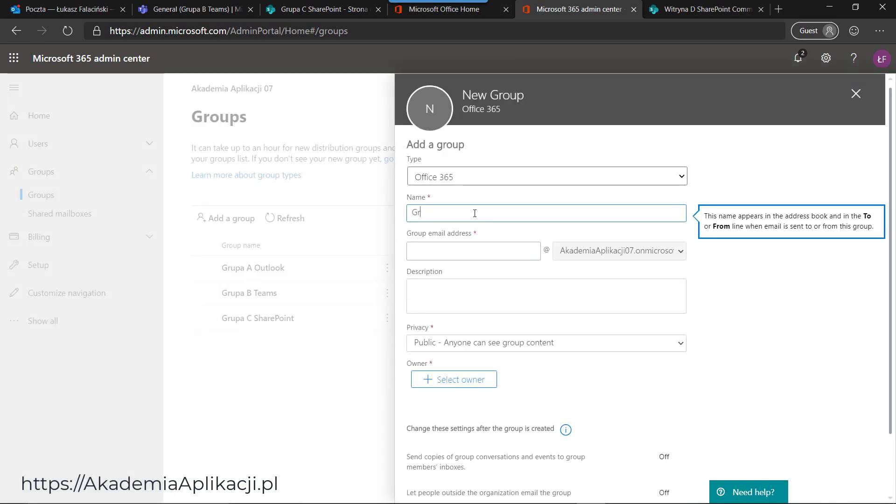
type("oup")
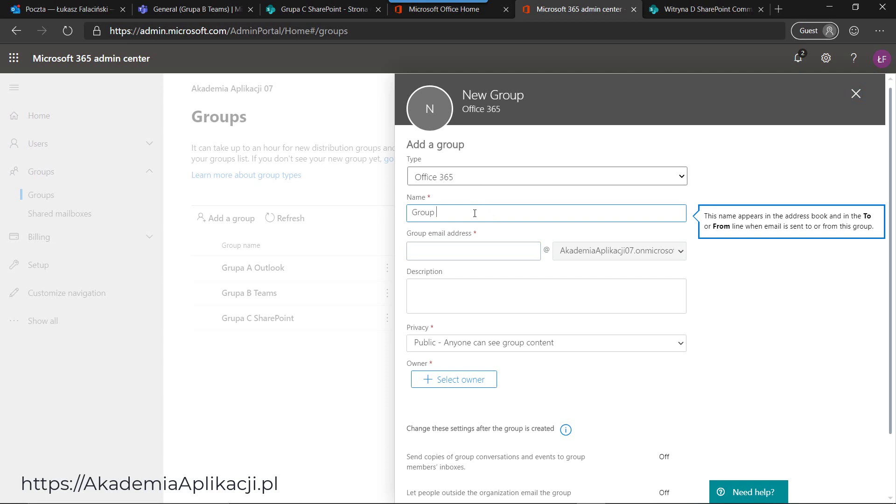
type(" D Admin")
key("Tab")
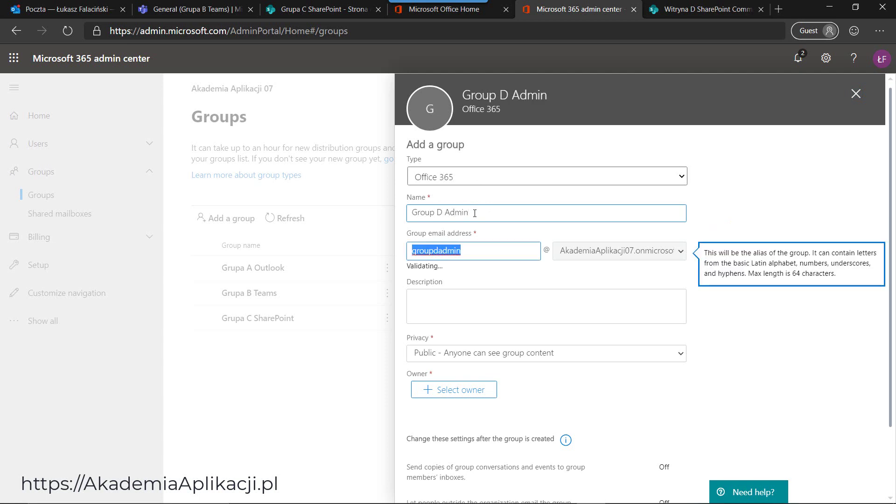
Set the new group's privacy to private and assign the listed administrator account as its owner
left_click(484, 362)
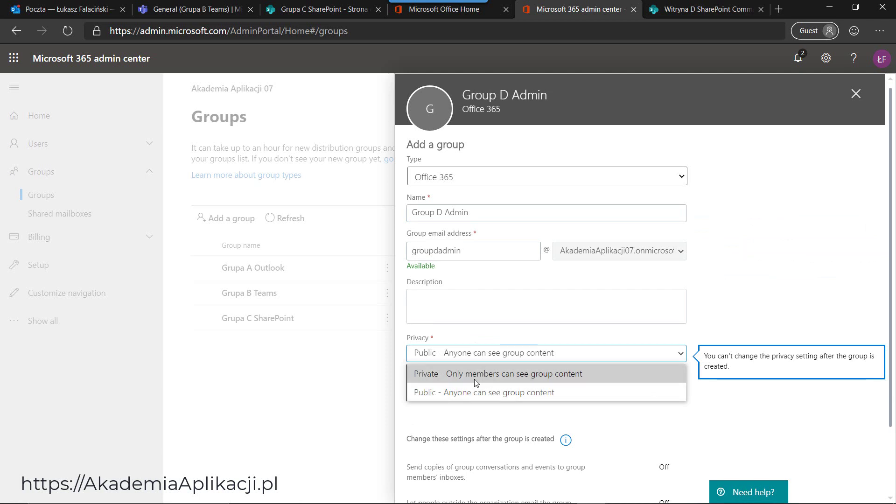
left_click(476, 373)
left_click(455, 390)
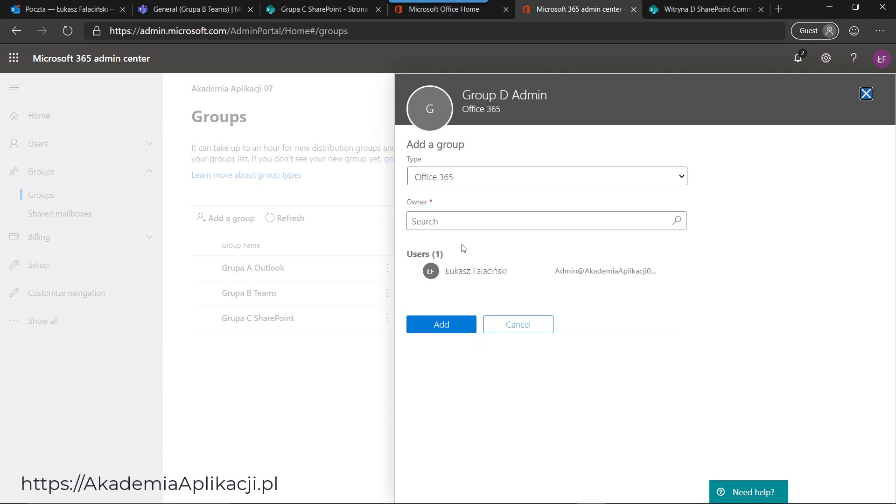
left_click(482, 270)
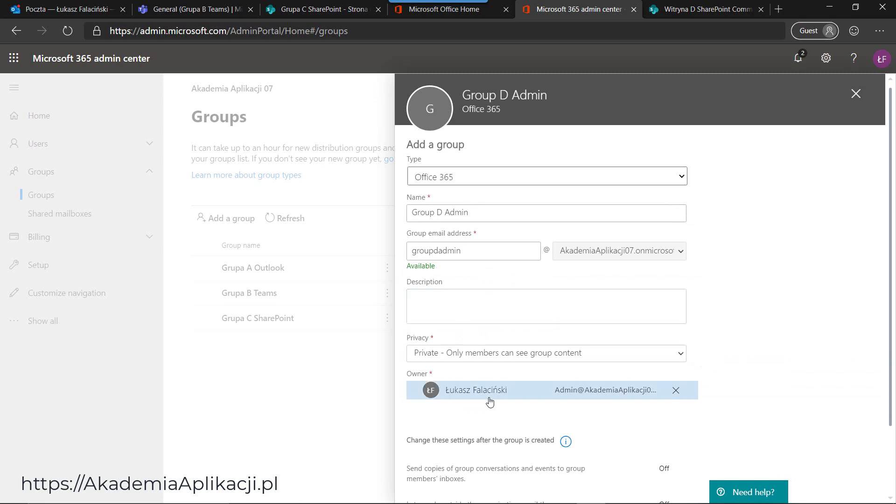
Add the configured group with its remaining default settings and return to the groups list
scroll(661, 439, "down", 1)
scroll(661, 439, "down", 3)
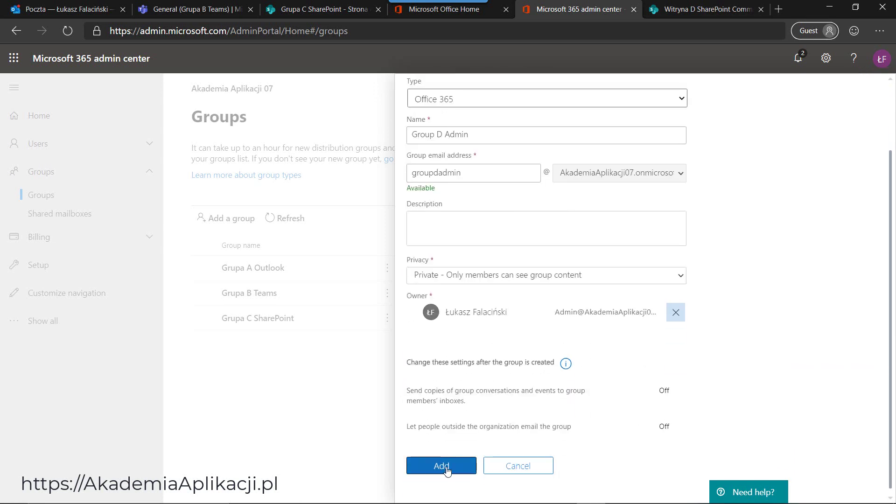
left_click(447, 469)
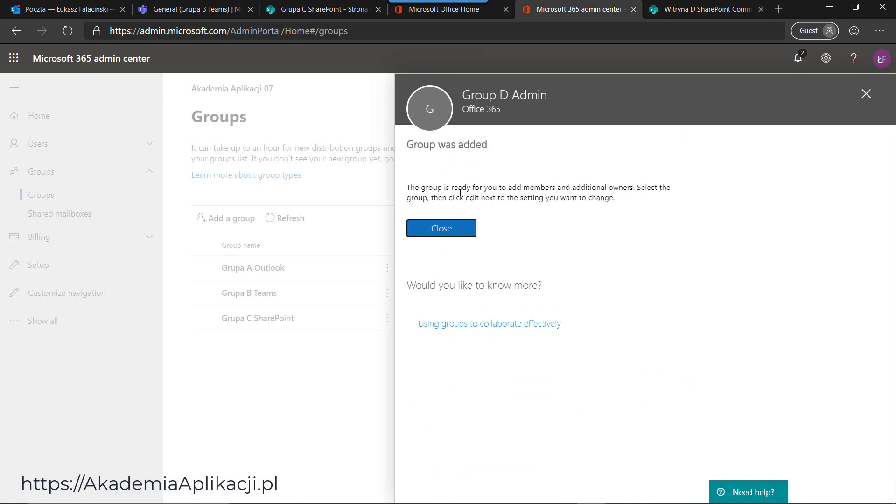
left_click(445, 227)
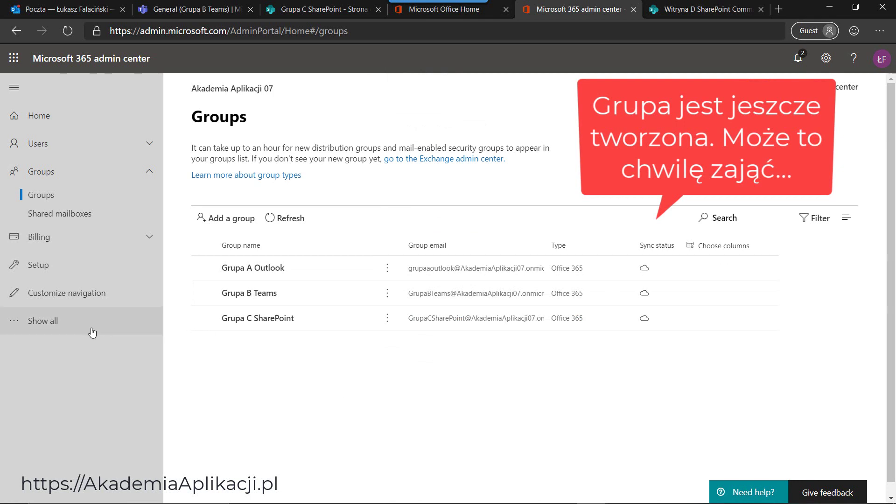
Open the SharePoint admin center from the full list of admin centers and display its active sites
left_click(60, 327)
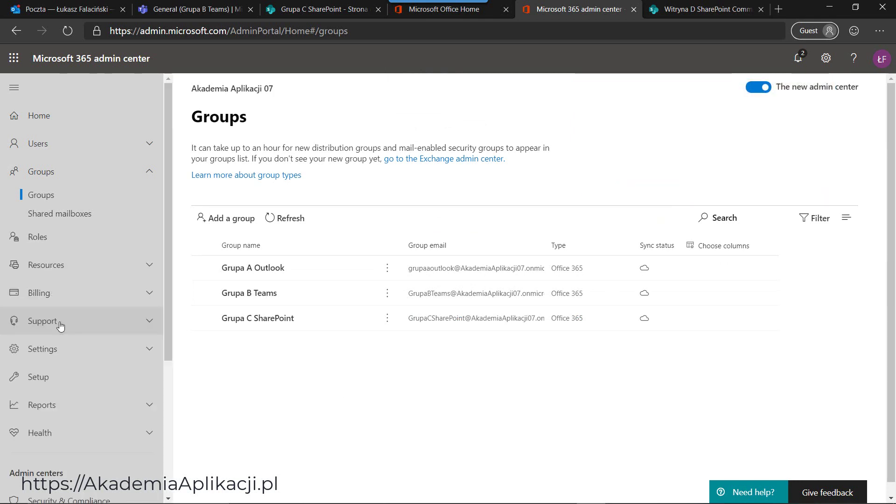
scroll(61, 327, "down", 3)
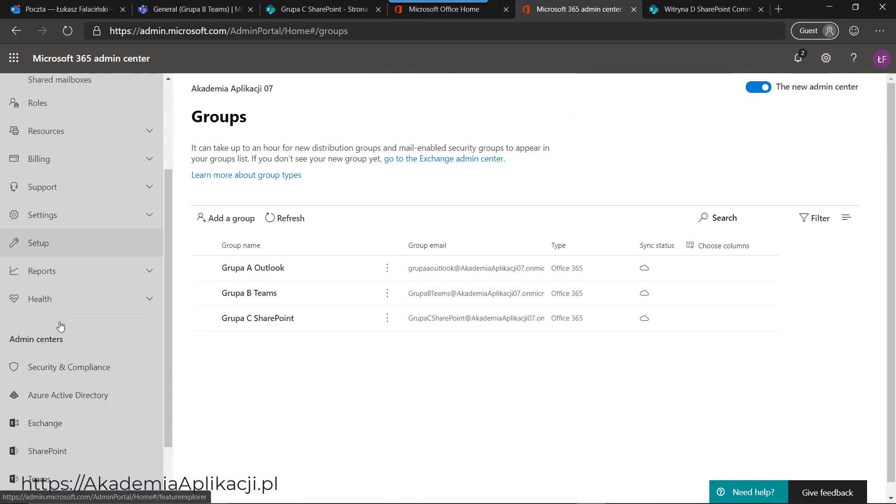
scroll(60, 326, "down", 1)
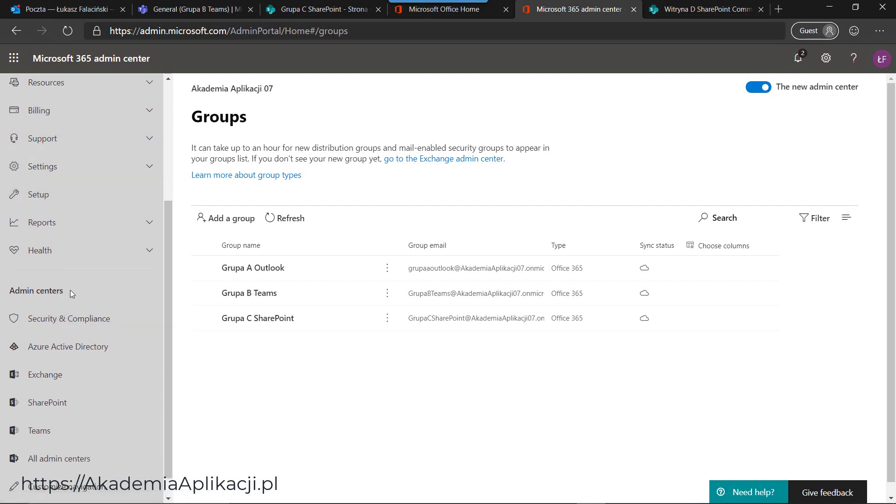
scroll(70, 293, "down", 1)
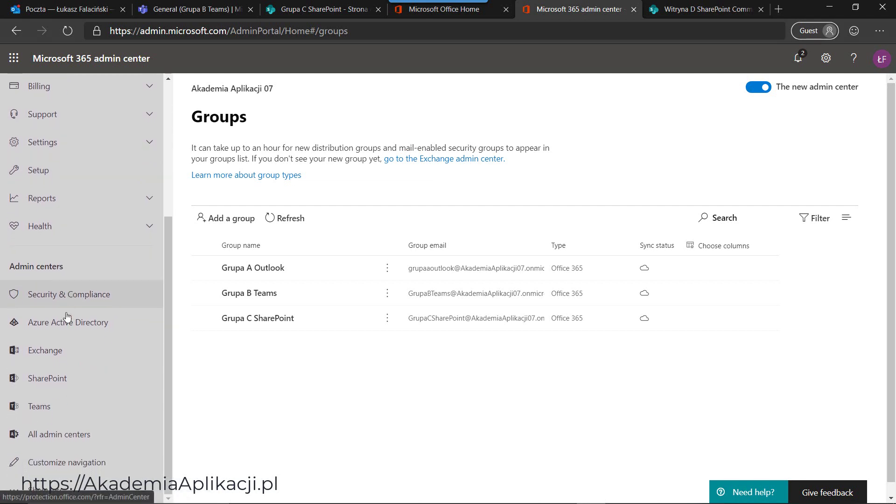
left_click(53, 380)
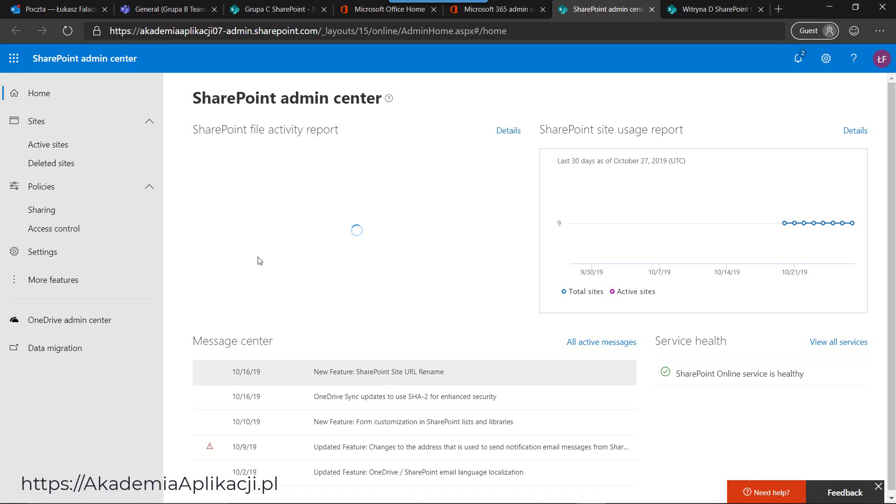
left_click(35, 149)
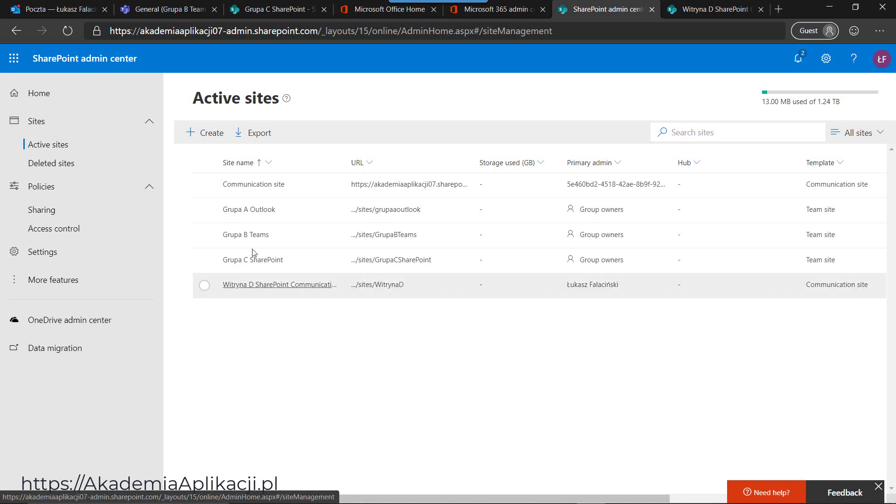
Start creating a new site from the active sites list and choose the communication site type
left_click(210, 133)
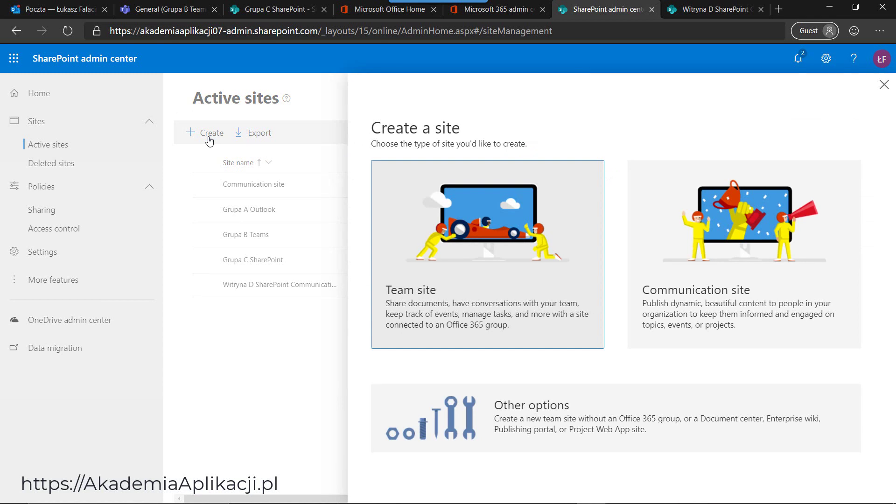
left_click(742, 289)
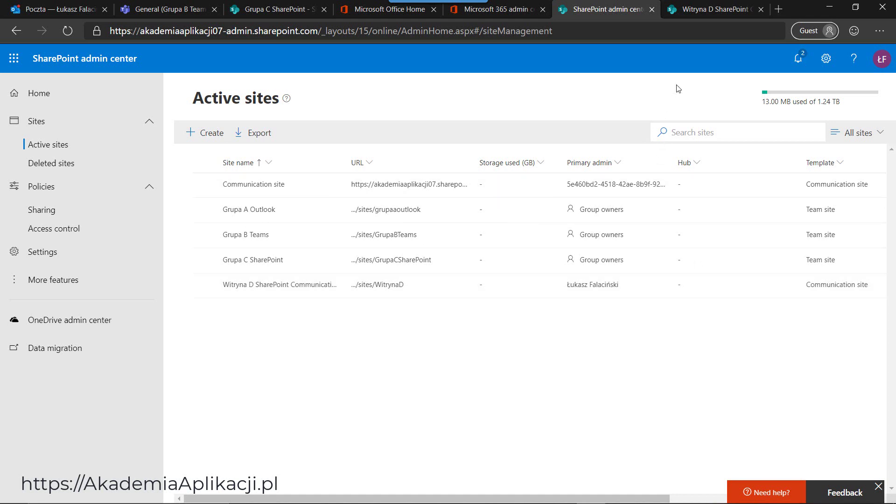
Compare the home pages of the Witryna D SharePoint Communication site and the Grupa C SharePoint team site
left_click(706, 12)
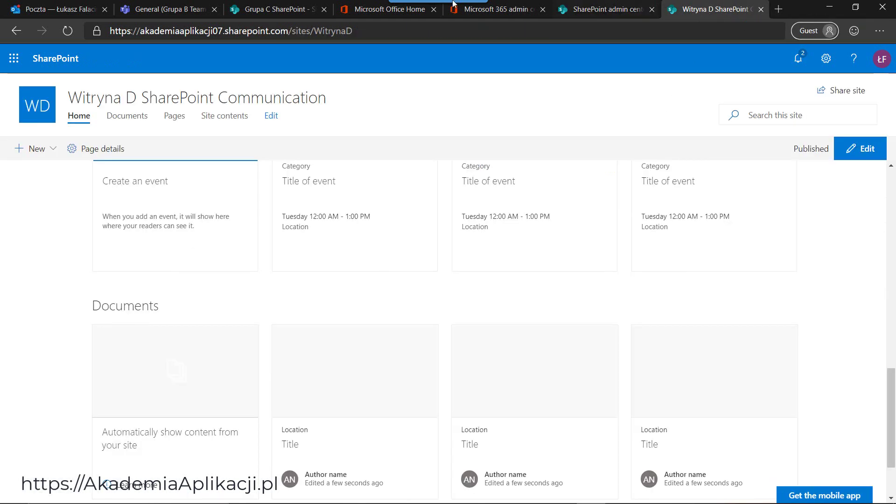
left_click(296, 9)
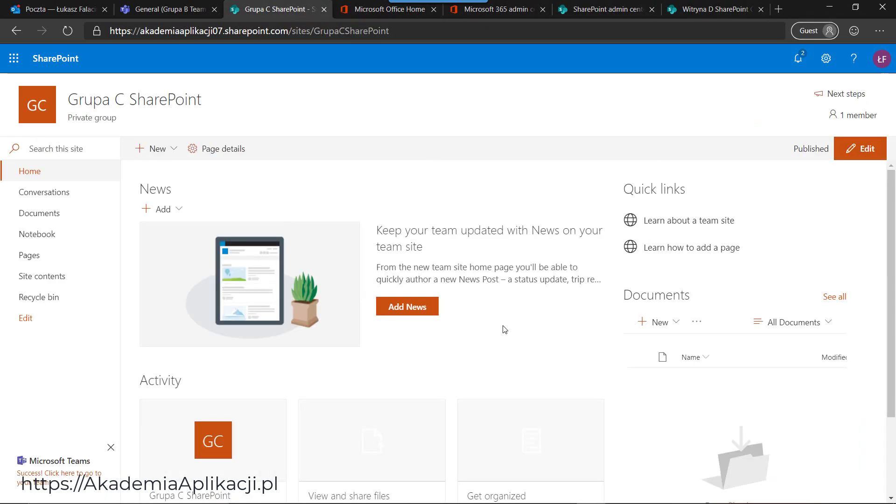
scroll(504, 330, "up", 1)
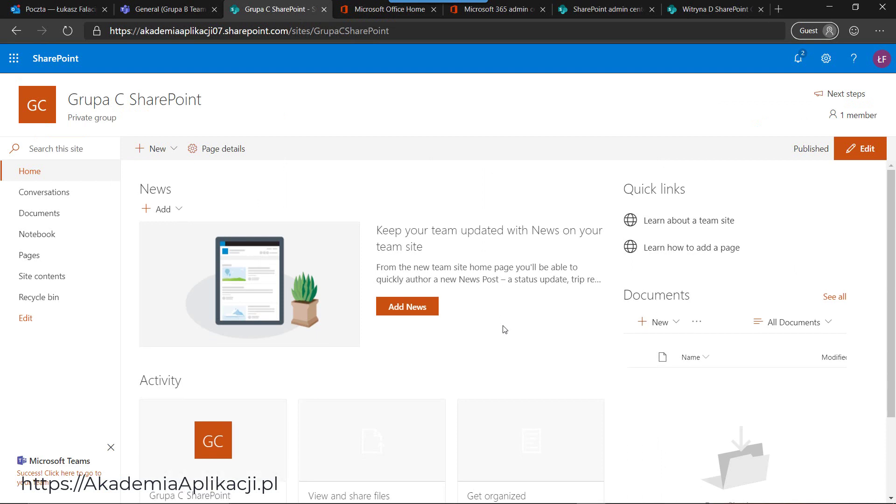